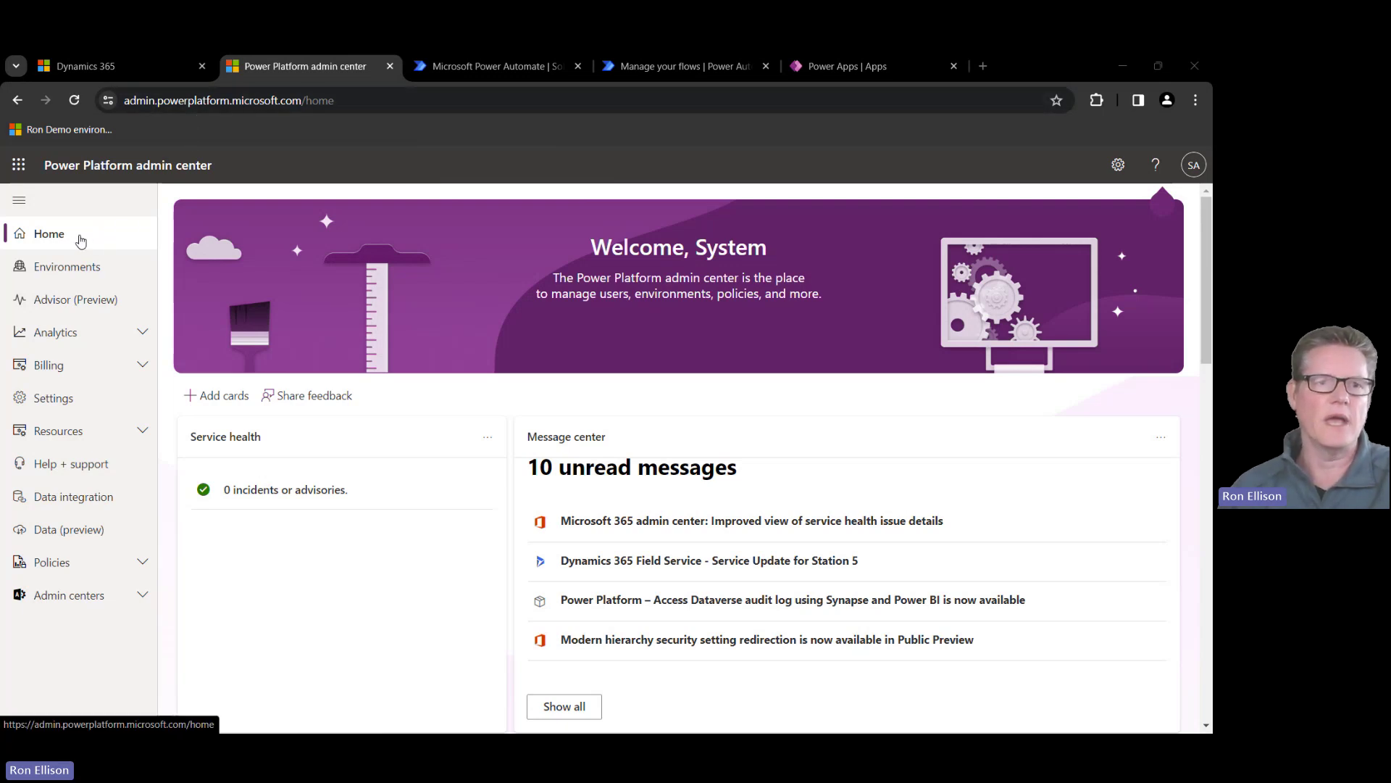
- Set the CRM616118 environment's Behavior release channel to Monthly channel and save it
left_click(66, 276)
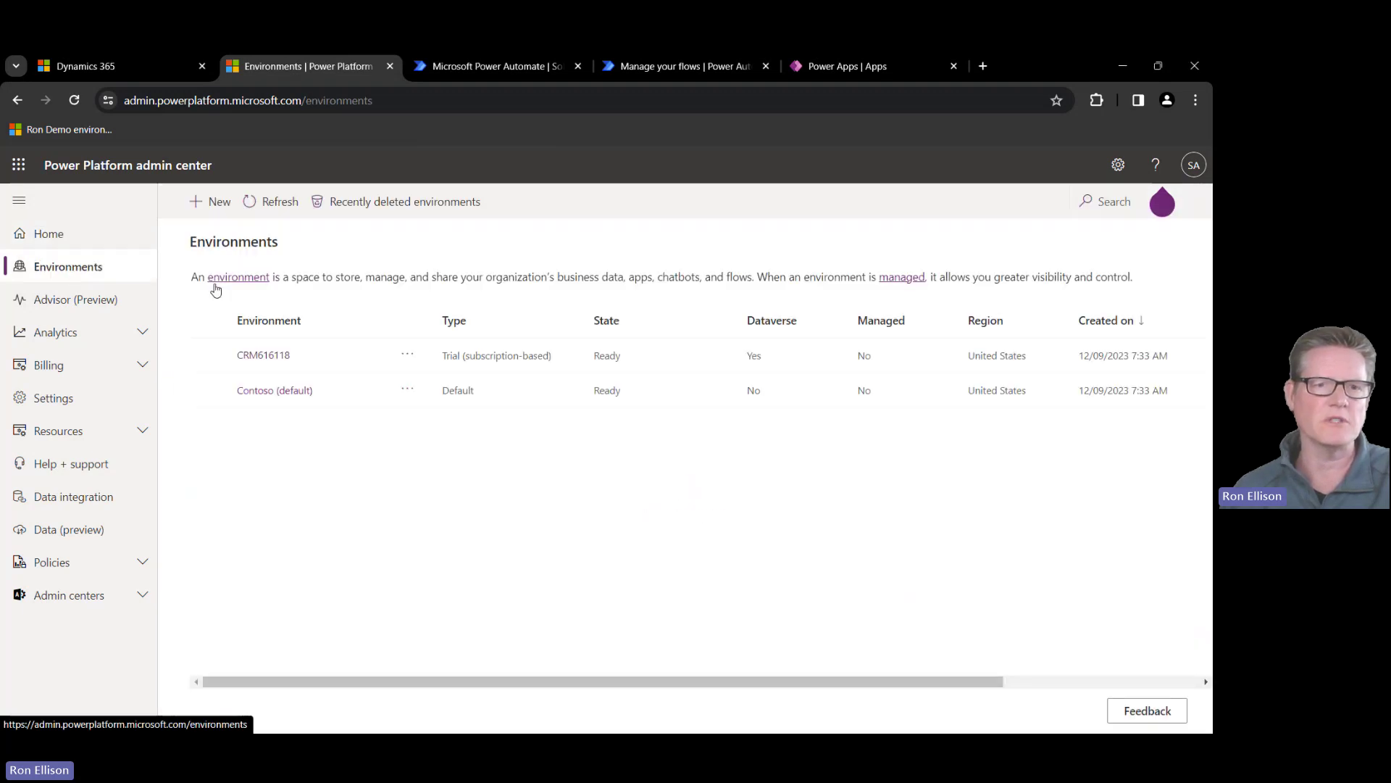
mouse_move(263, 356)
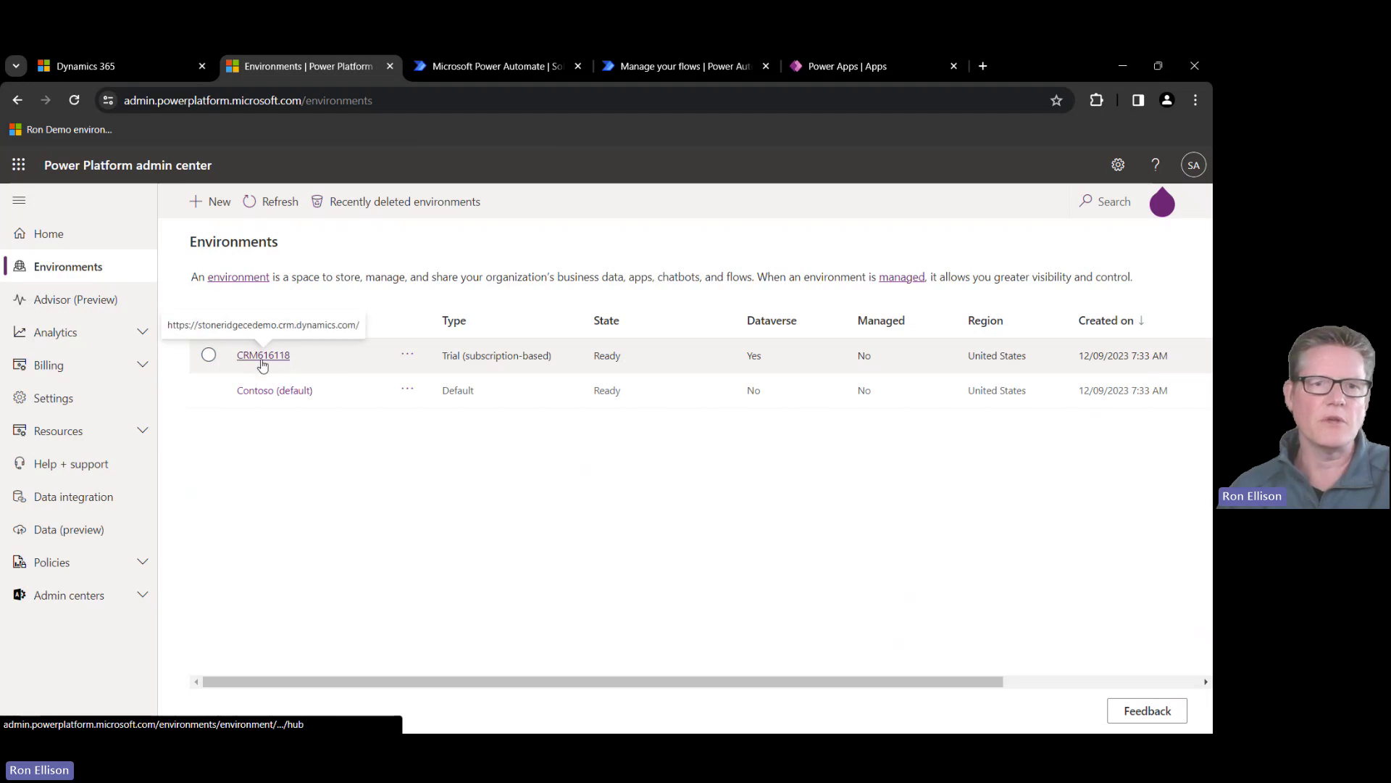
left_click(270, 358)
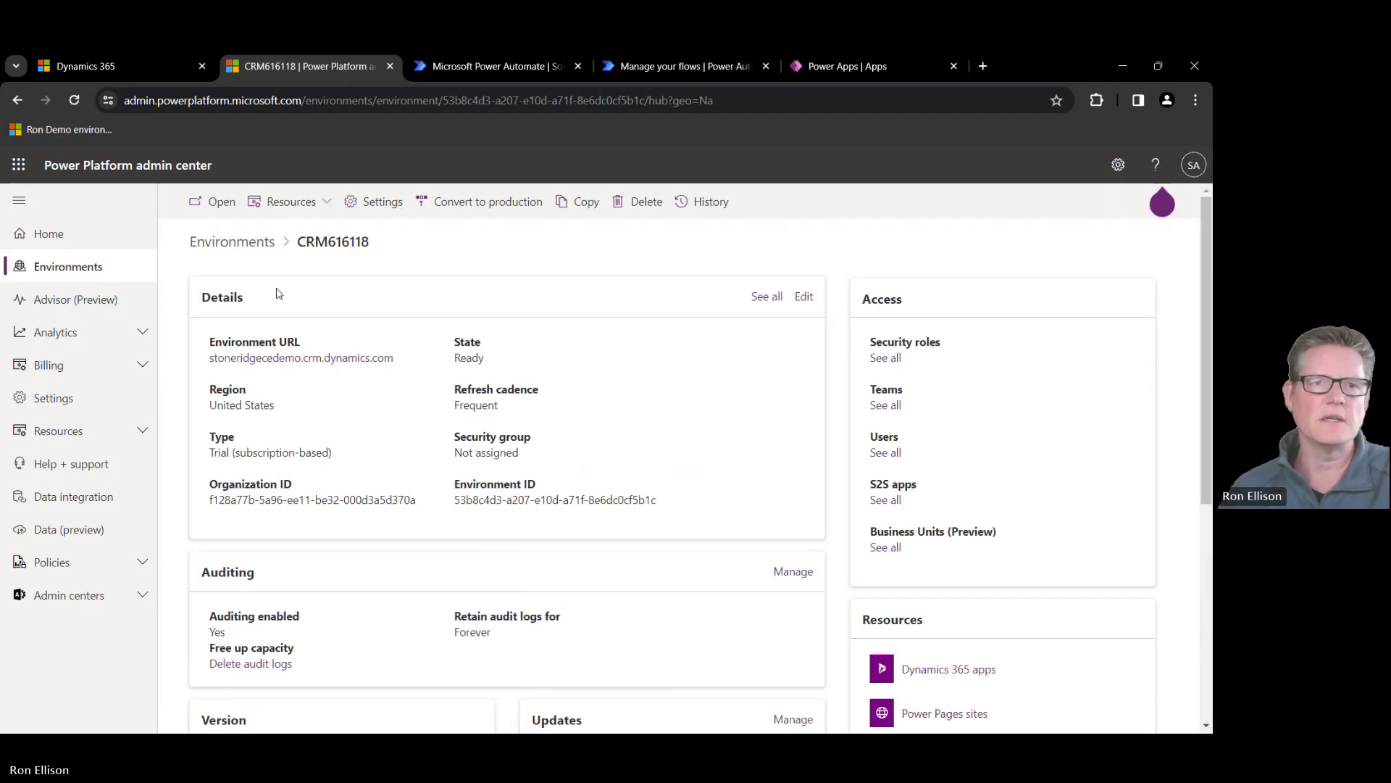
left_click(382, 203)
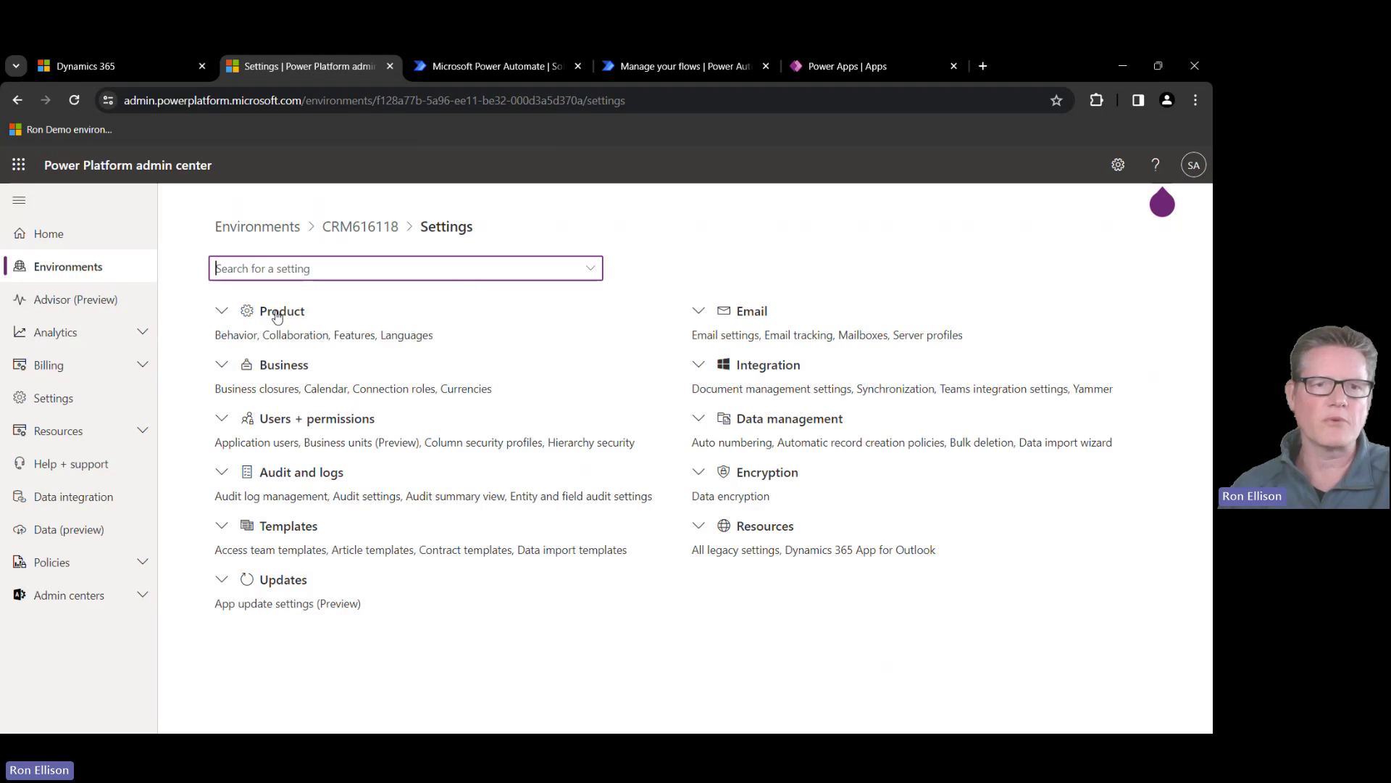
left_click(223, 312)
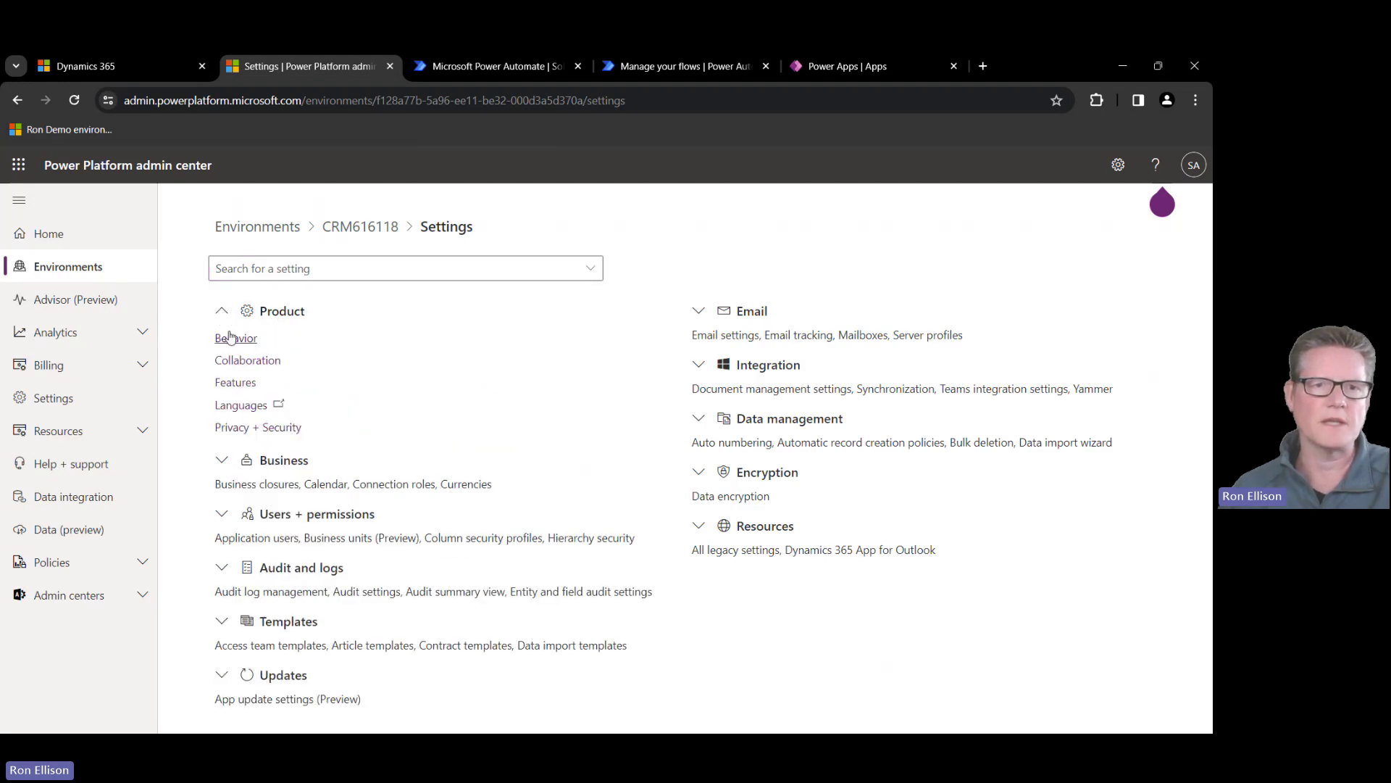
left_click(232, 339)
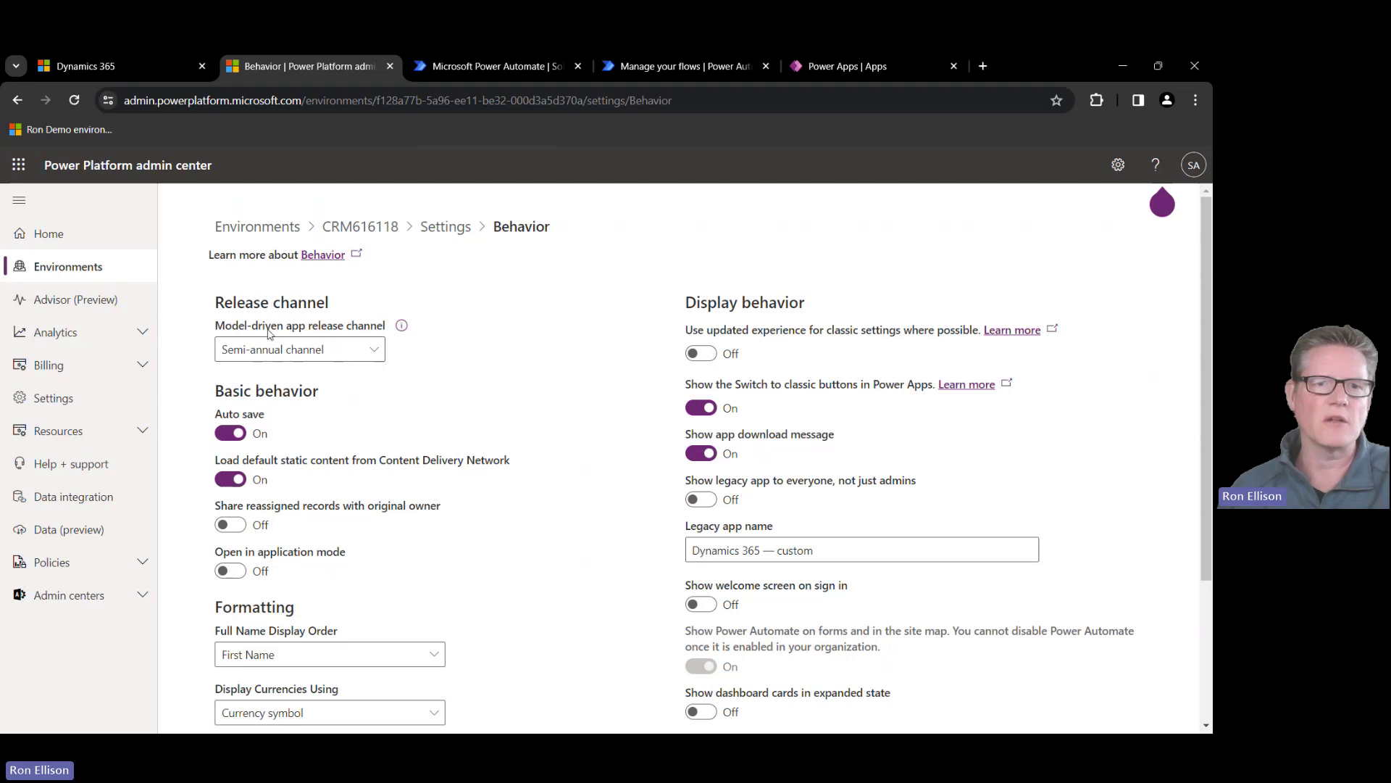
left_click(367, 355)
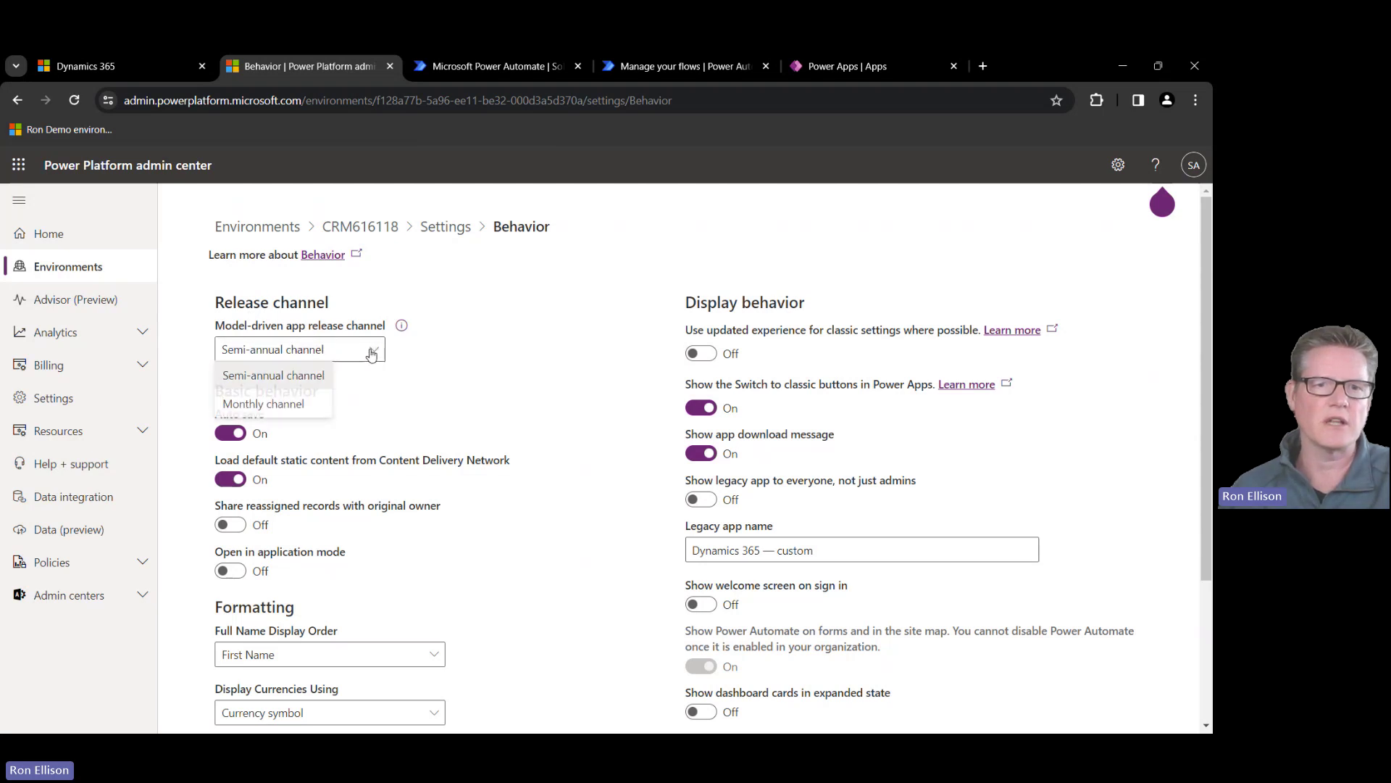
left_click(289, 410)
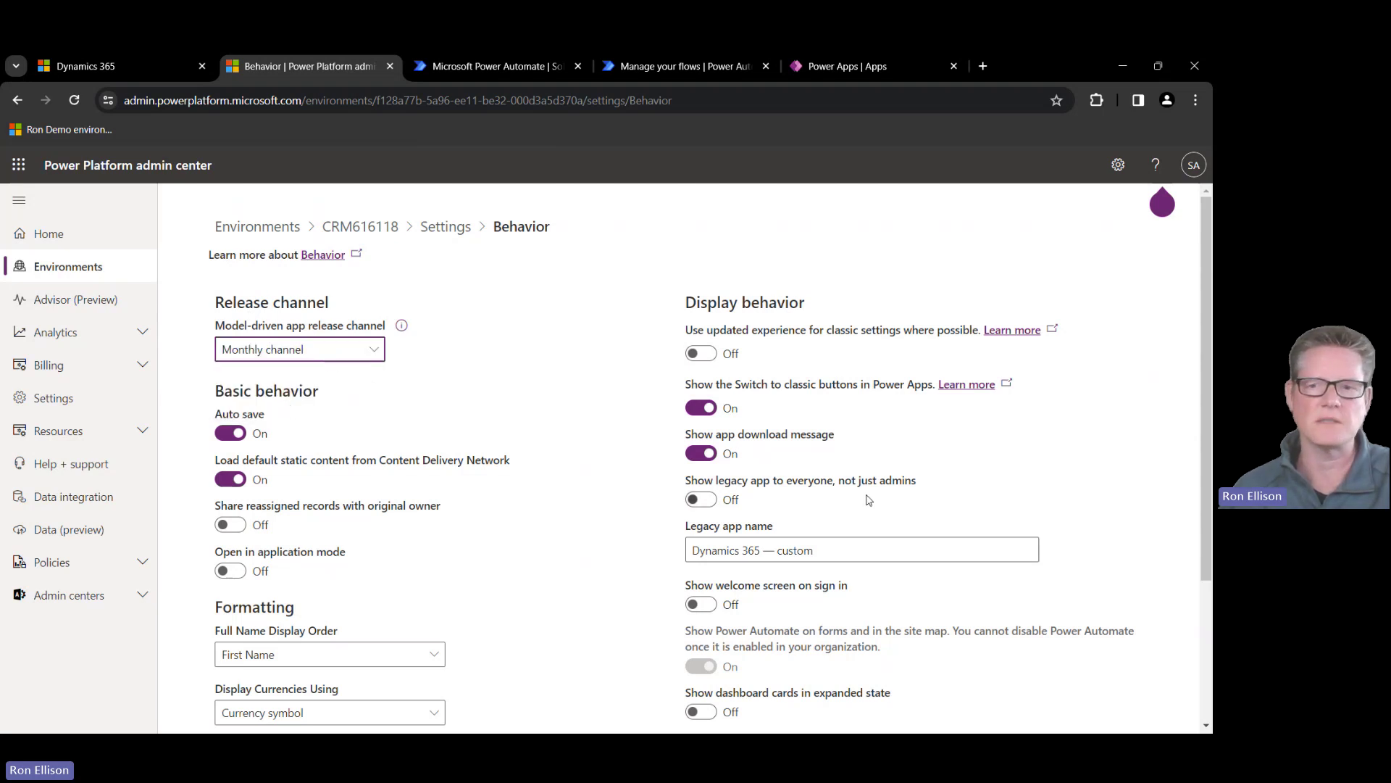
scroll(869, 500, "down", 3)
left_click(1059, 708)
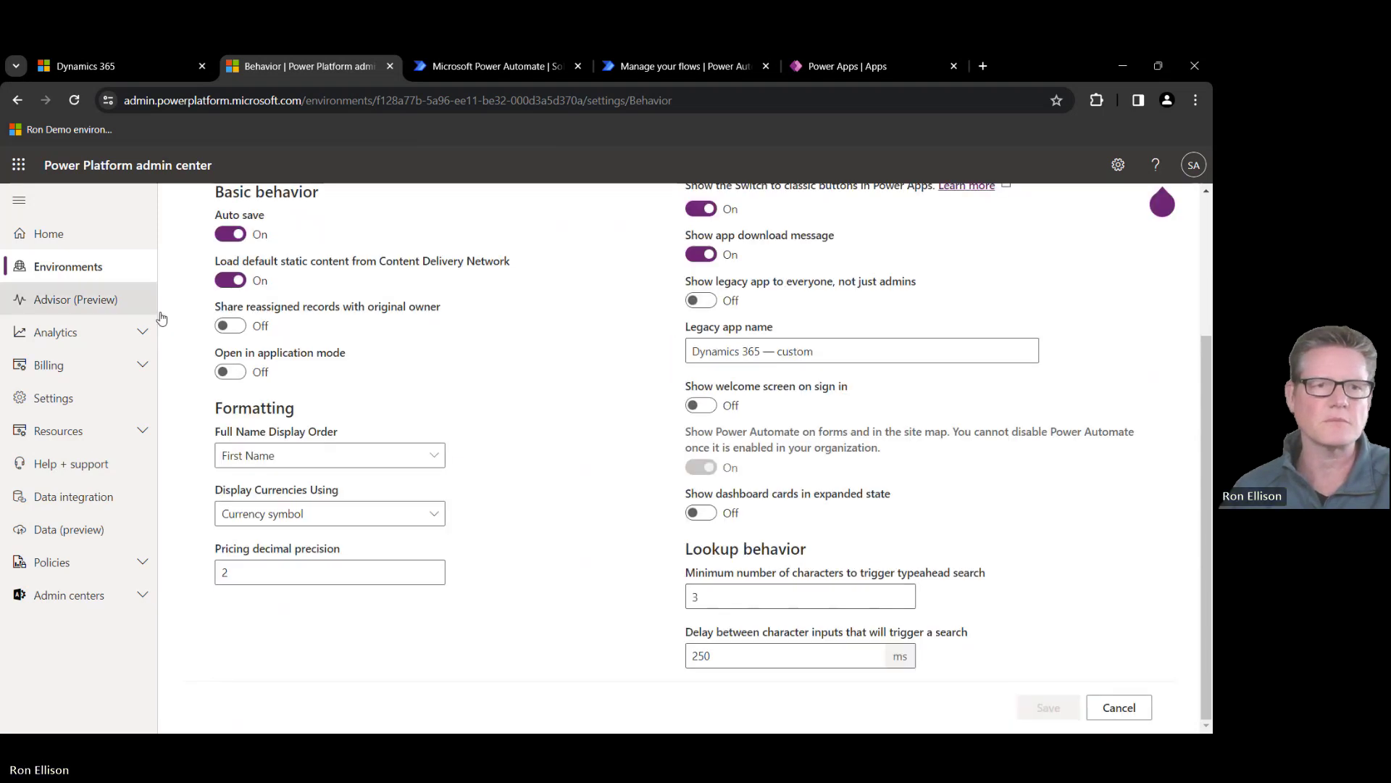
scroll(464, 253, "up", 3)
left_click(451, 227)
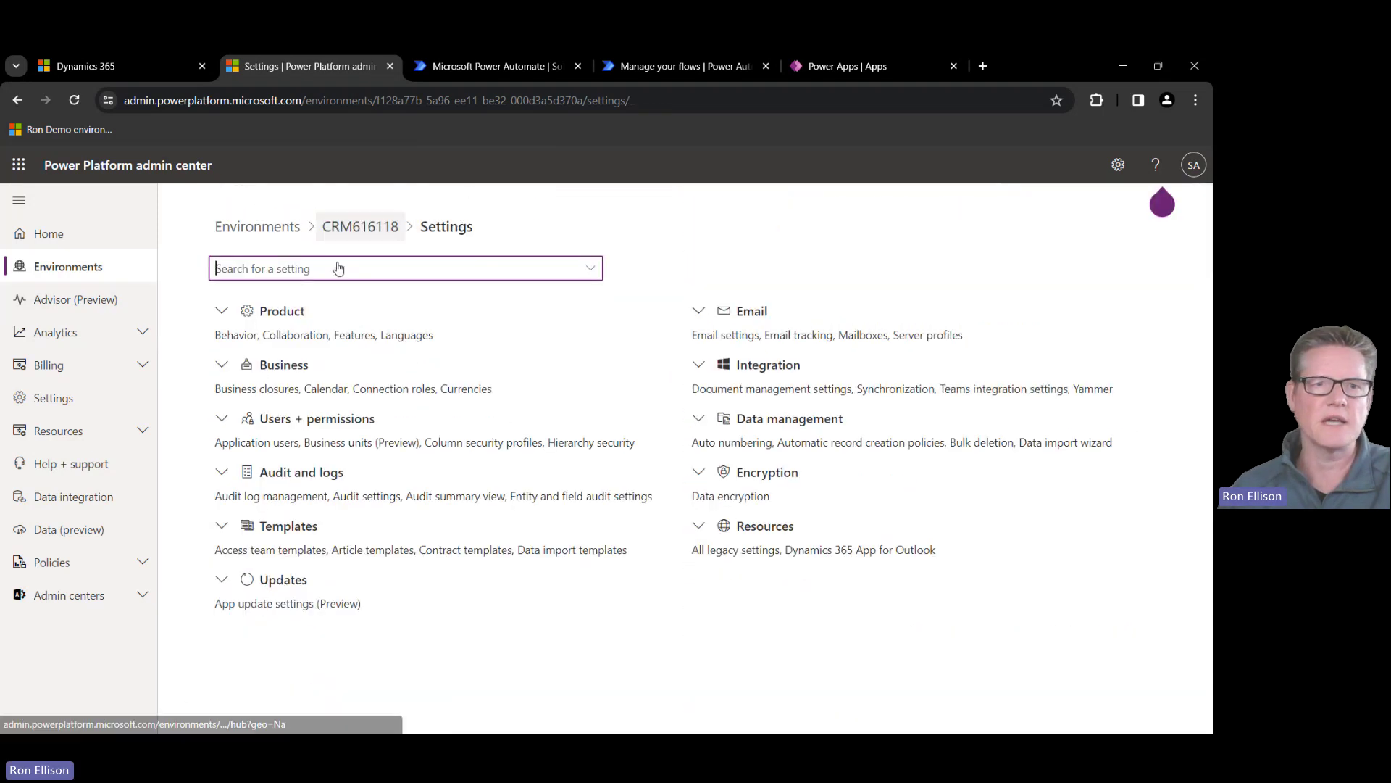
left_click(222, 311)
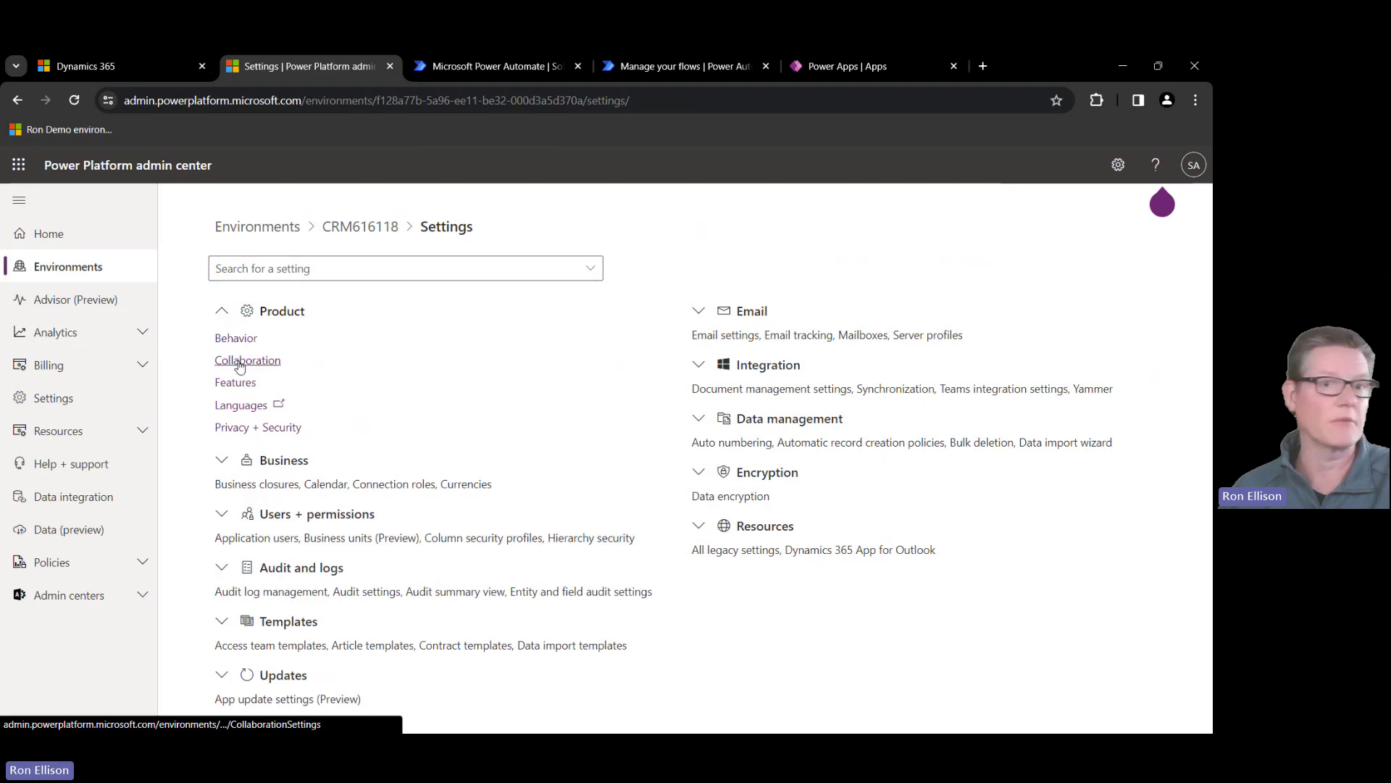
left_click(244, 361)
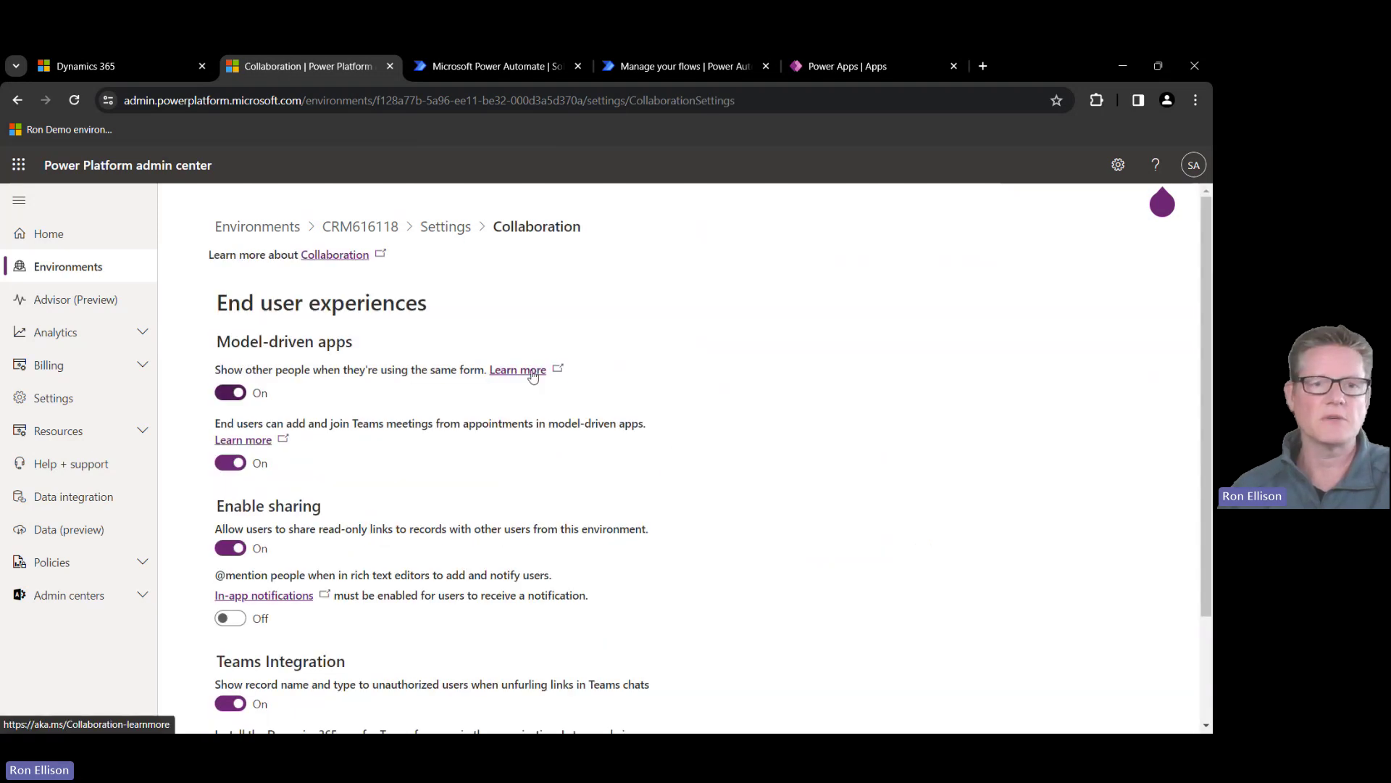
scroll(432, 341, "down", 3)
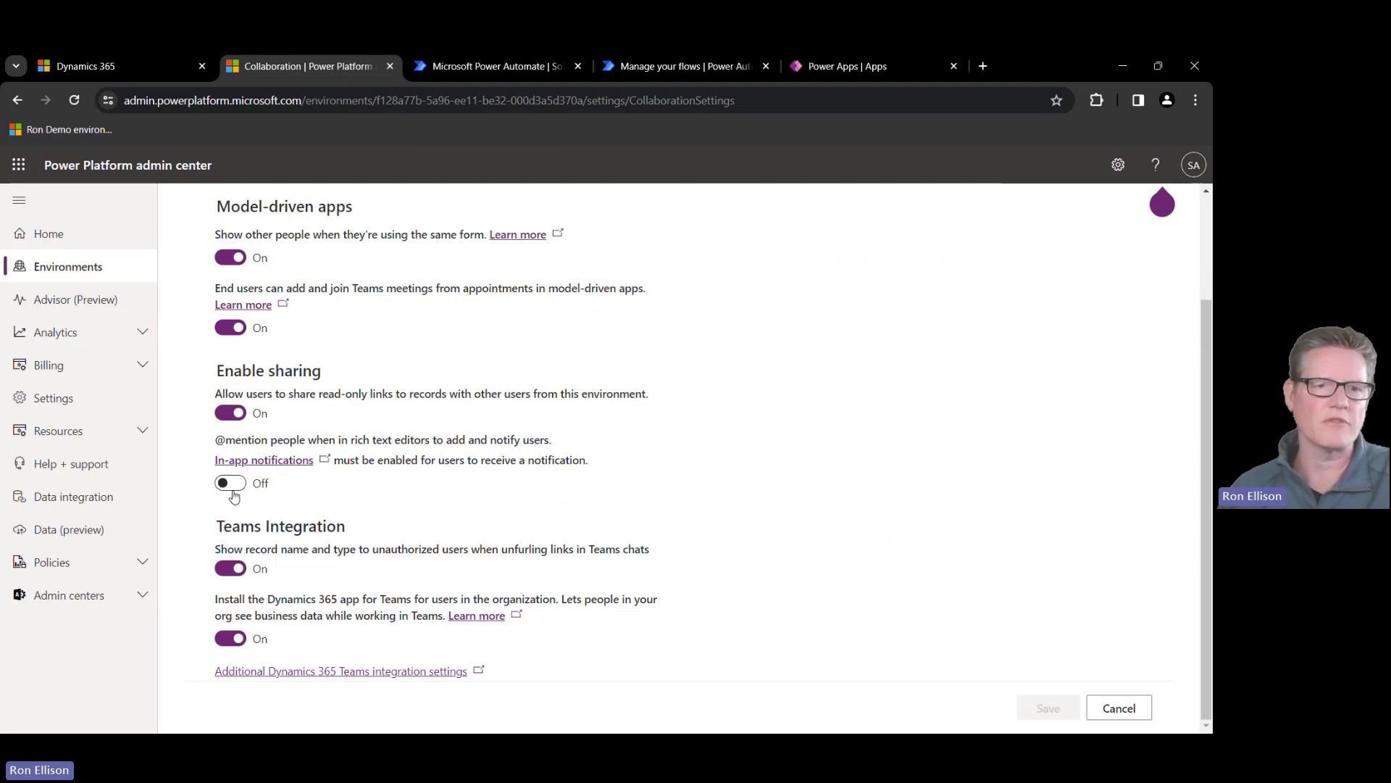
left_click(232, 485)
left_click(1029, 711)
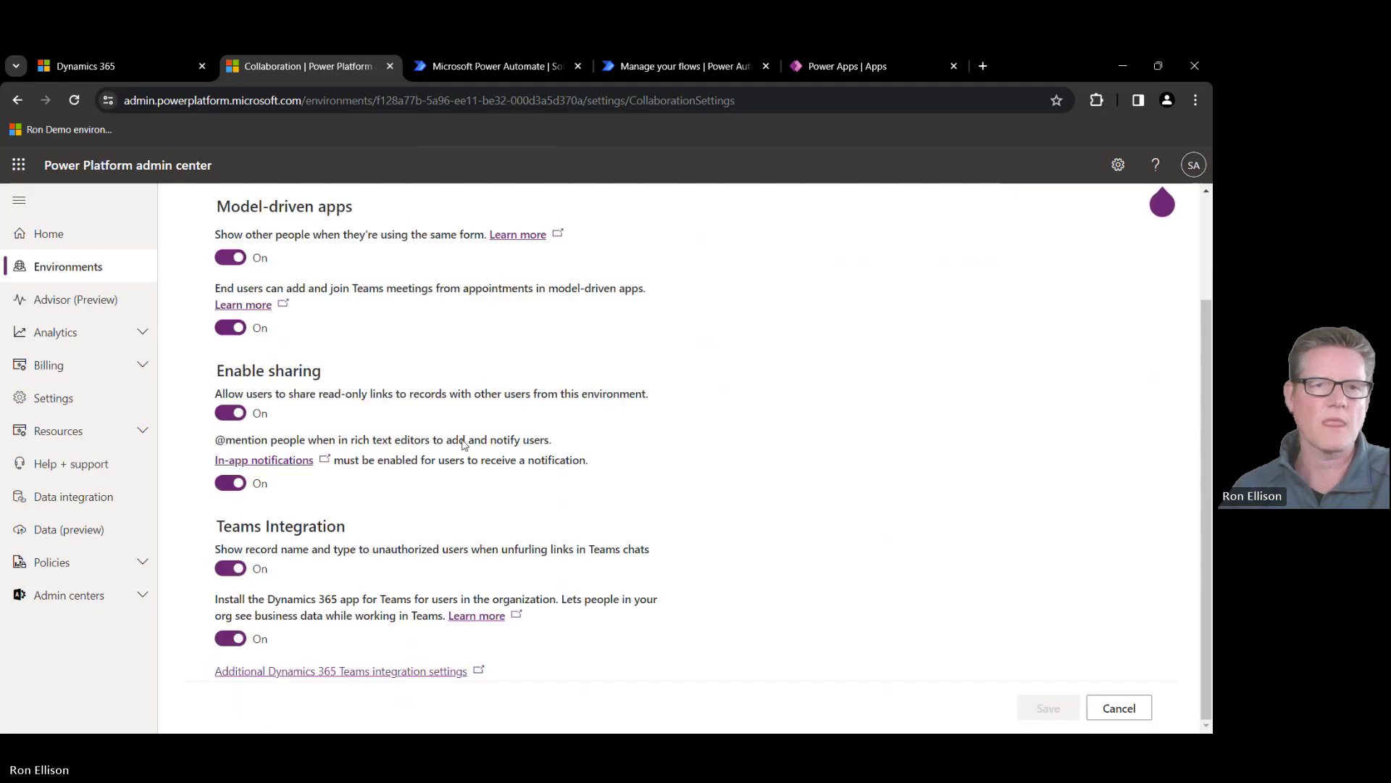
- Switch from the admin center to Dynamics 365 Sales Hub
left_click(48, 234)
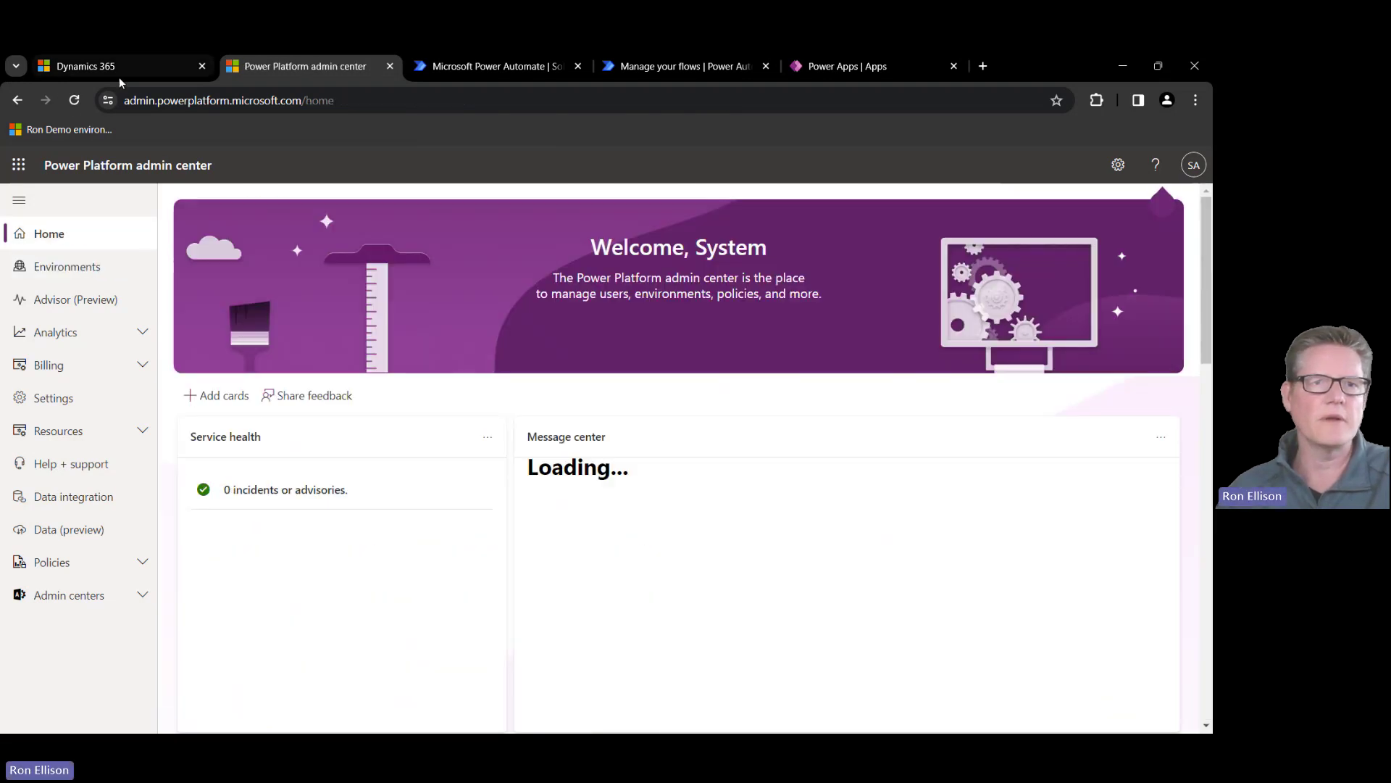
left_click(119, 72)
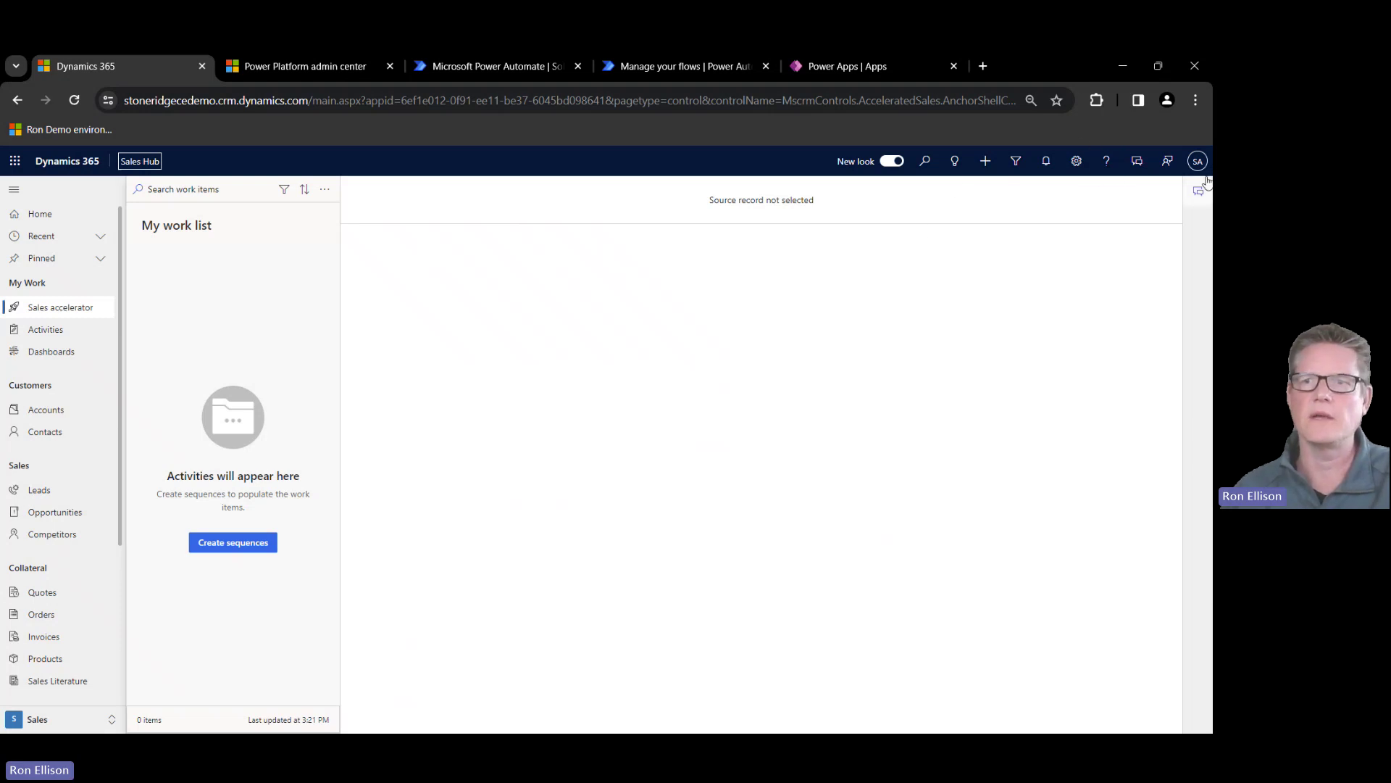
- Start a new timeline note on the Blue Yonder Airlines account
left_click(44, 409)
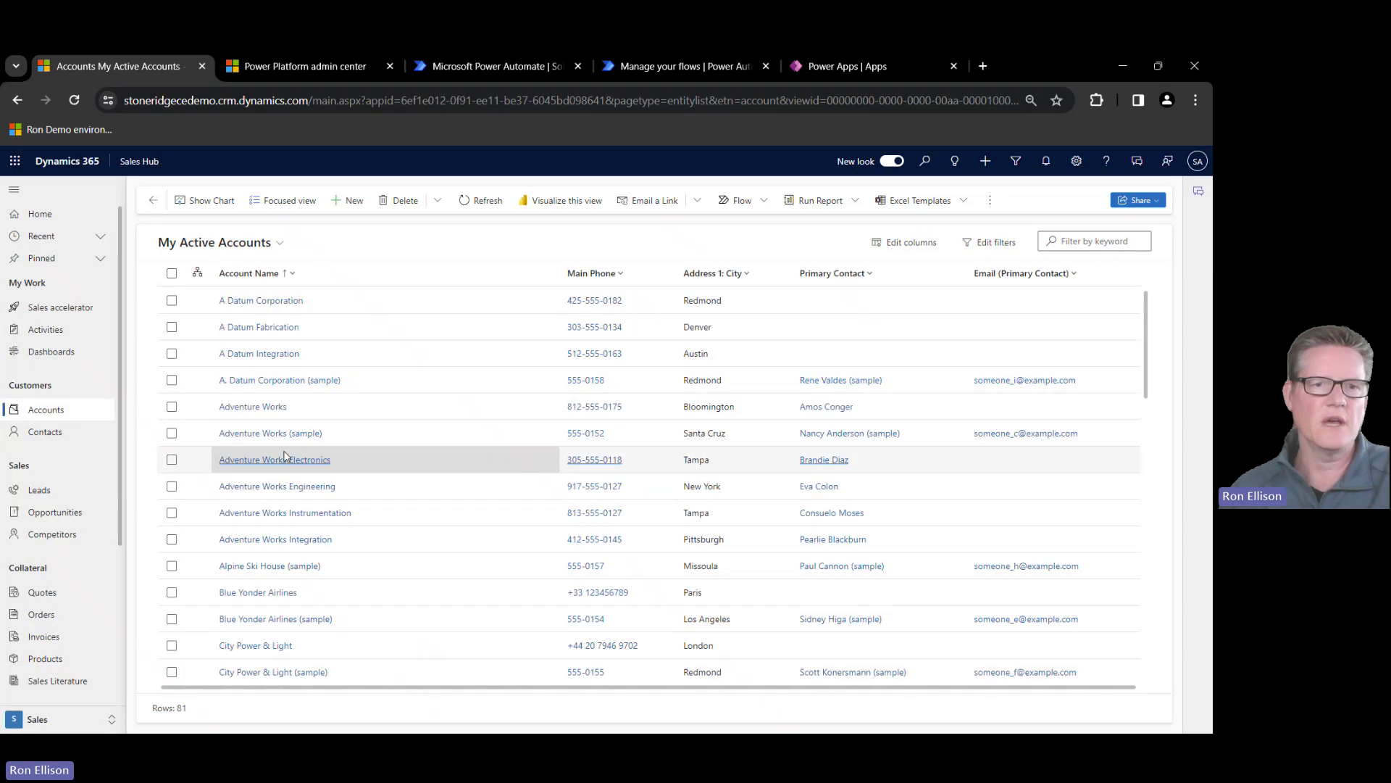
left_click(270, 596)
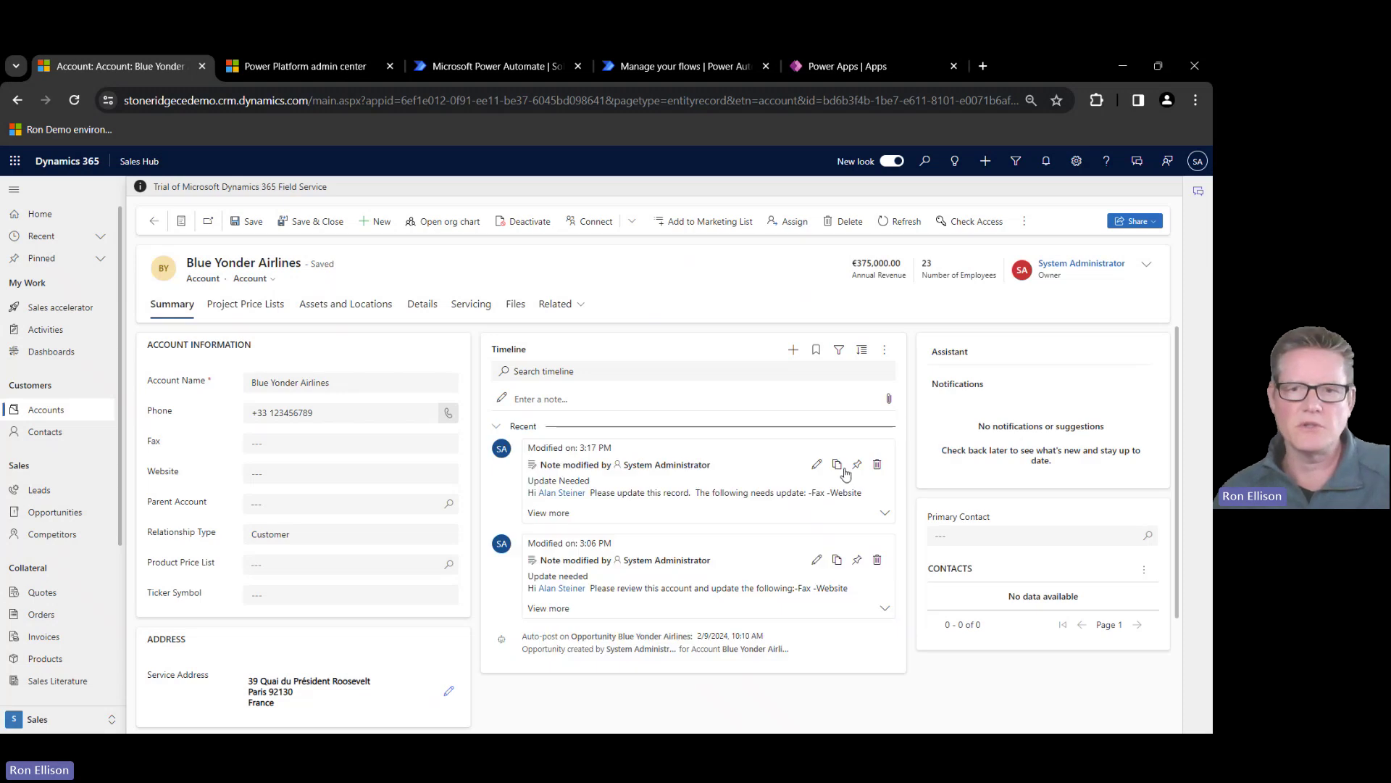
left_click(794, 350)
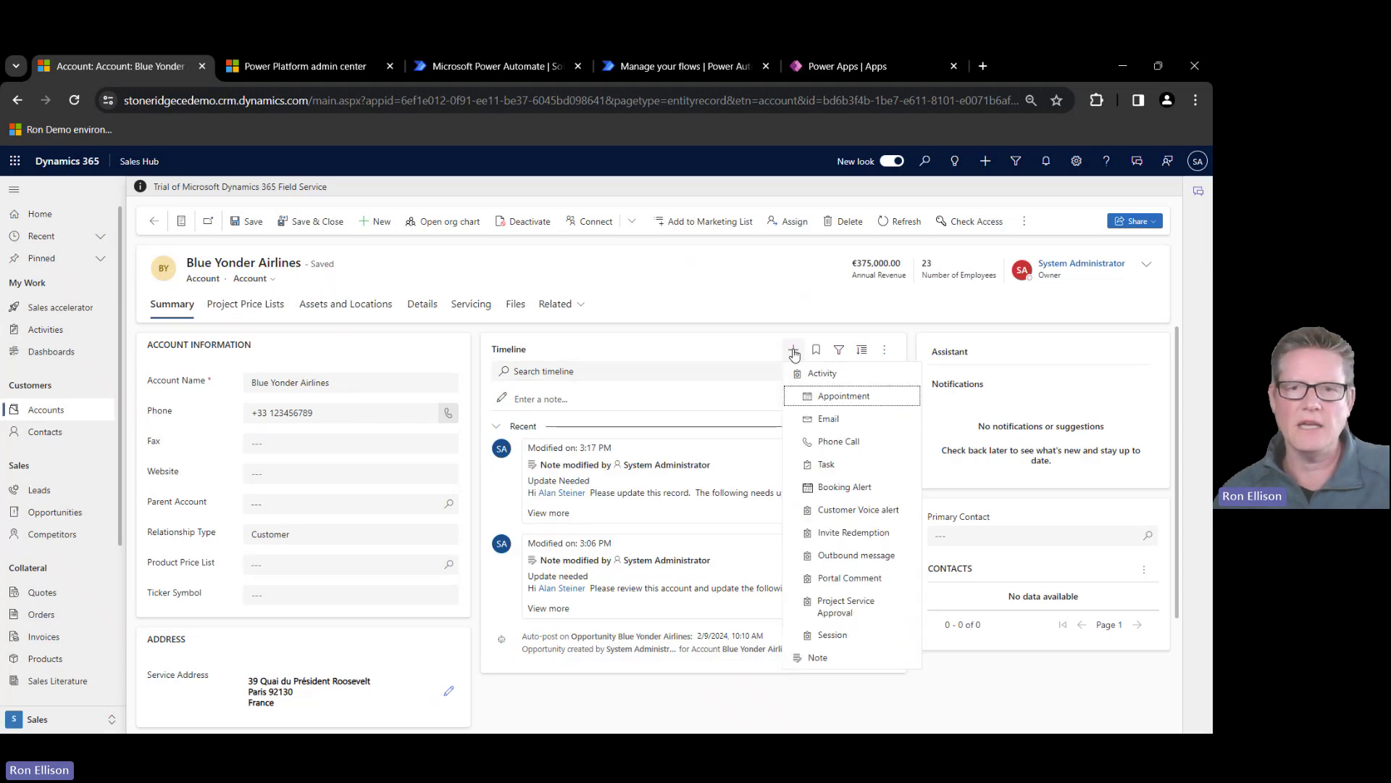
left_click(823, 657)
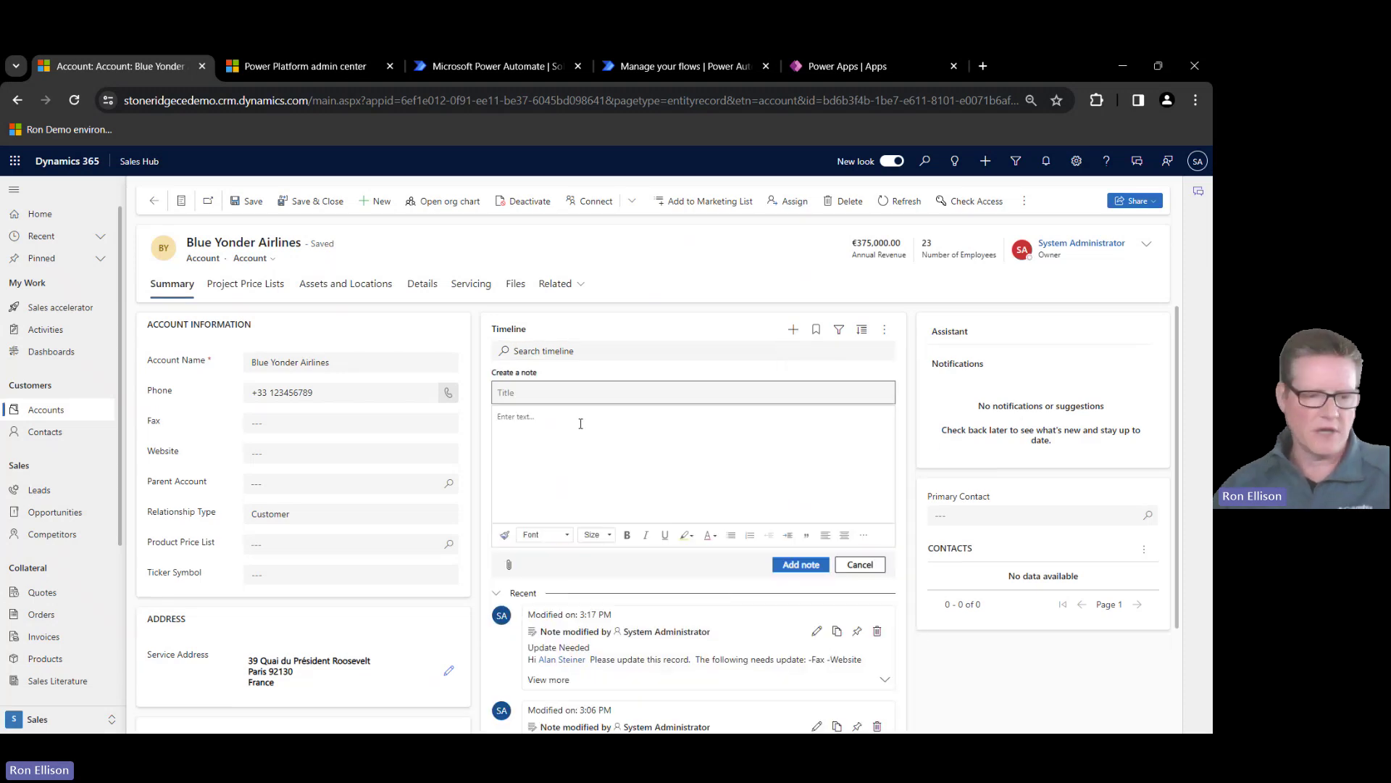
type("P")
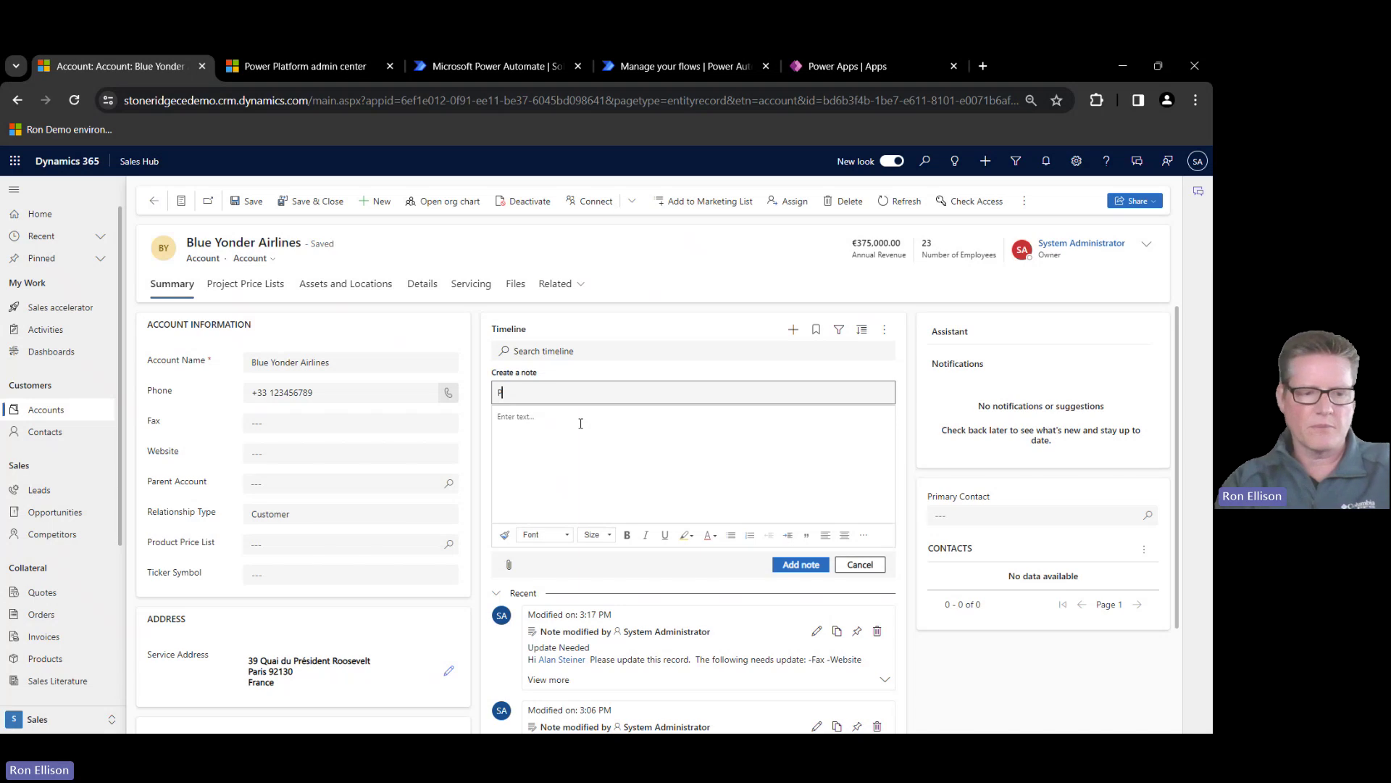
type("lease Up")
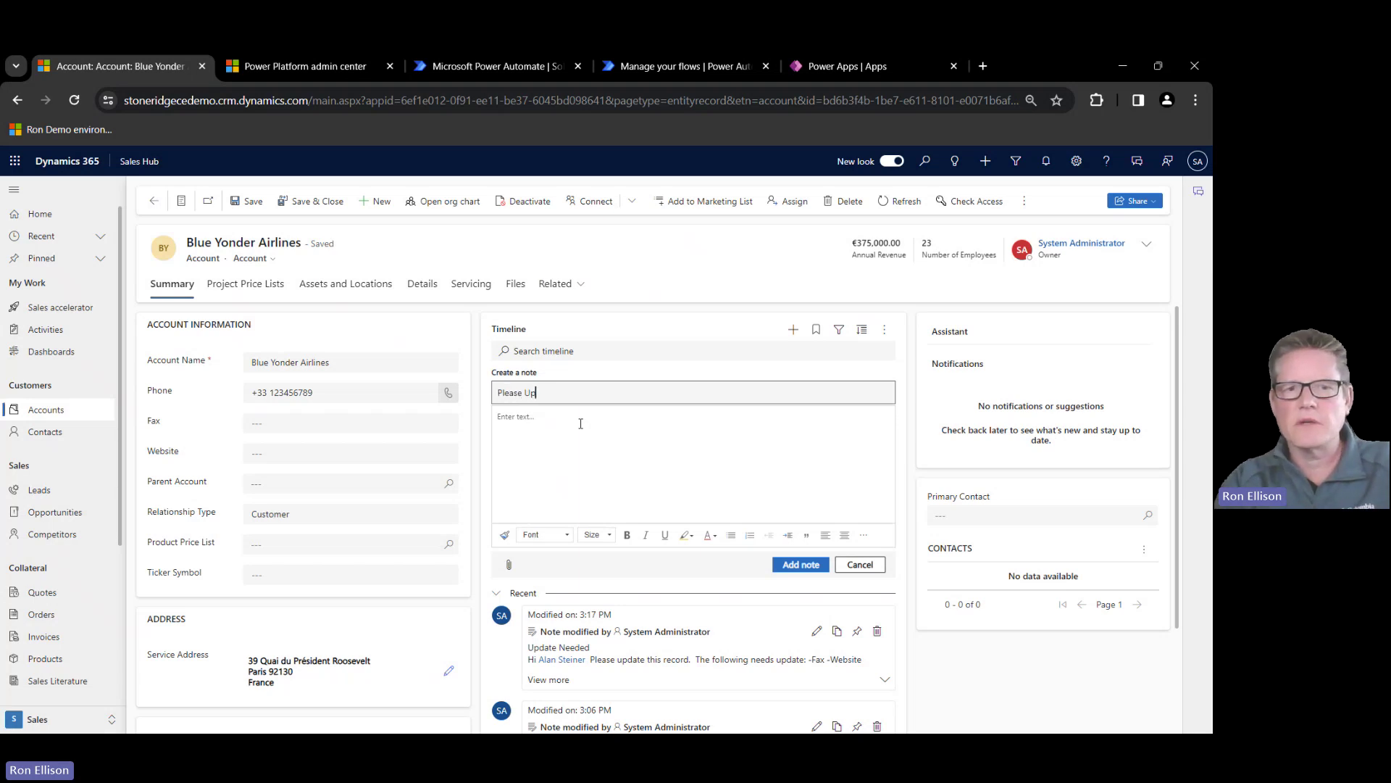
type("date this record")
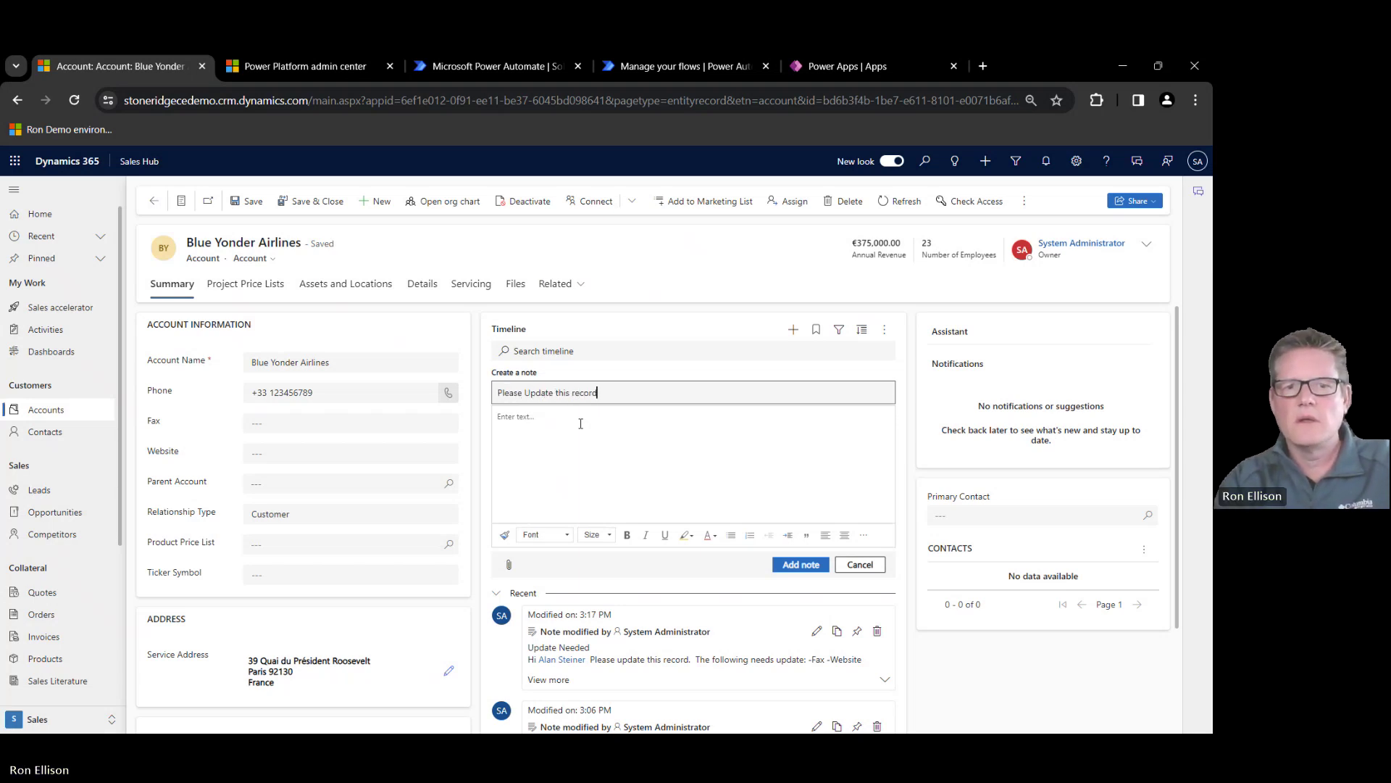
left_click(580, 423)
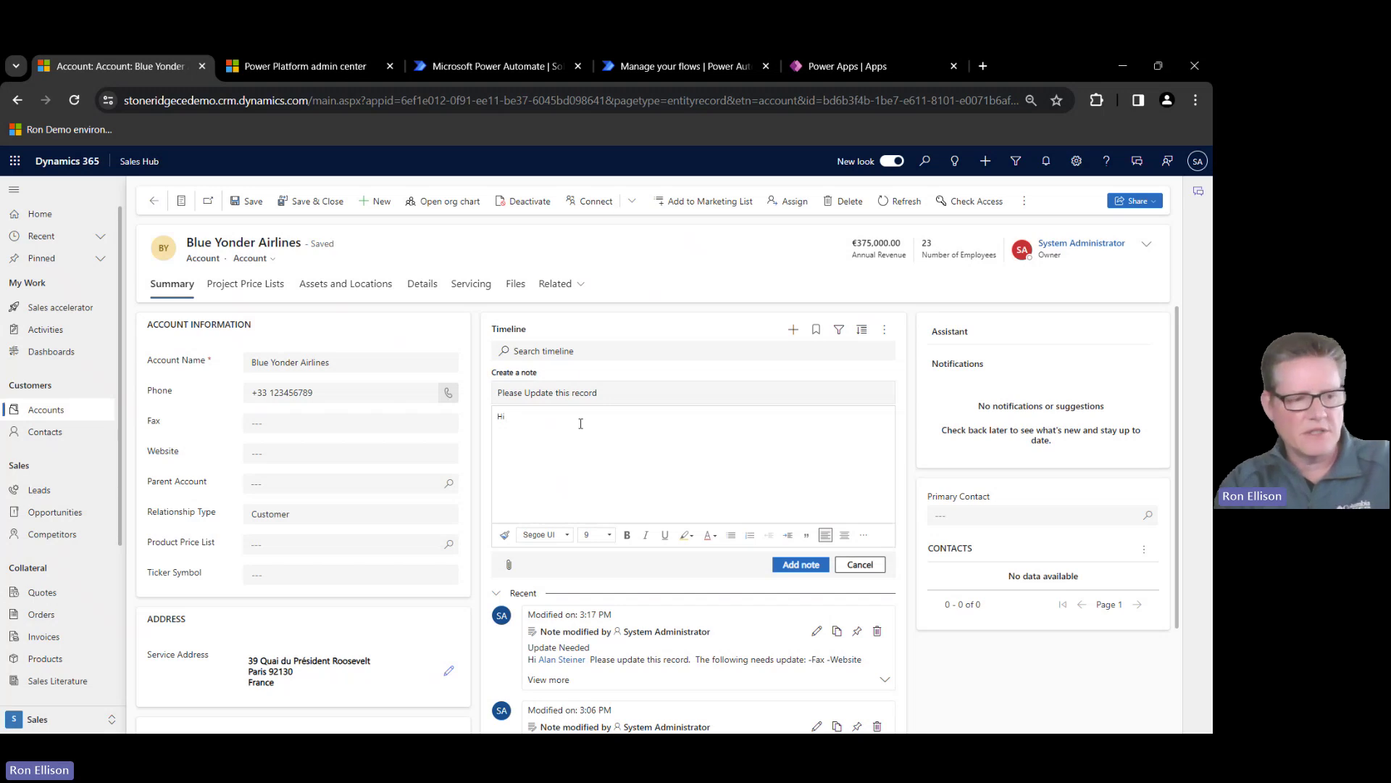
type("@")
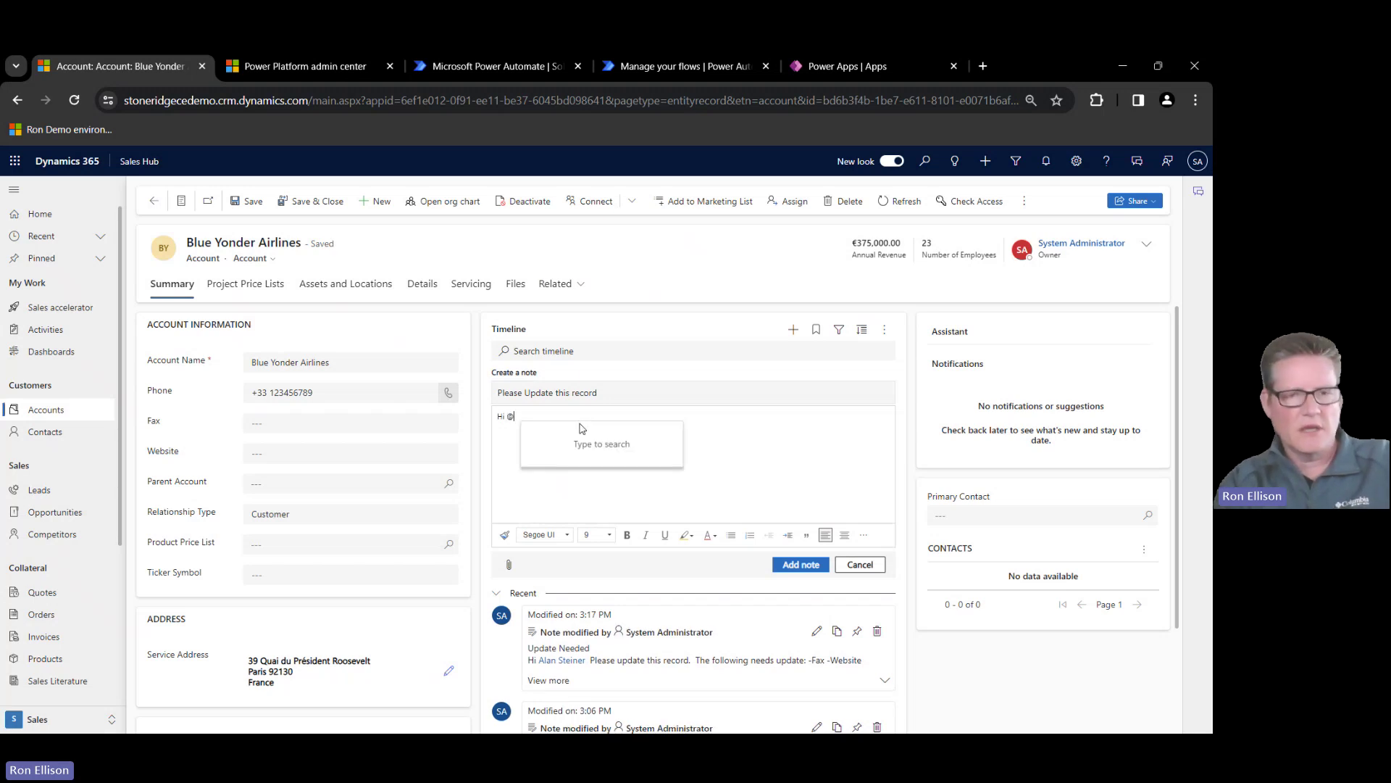
type("ala")
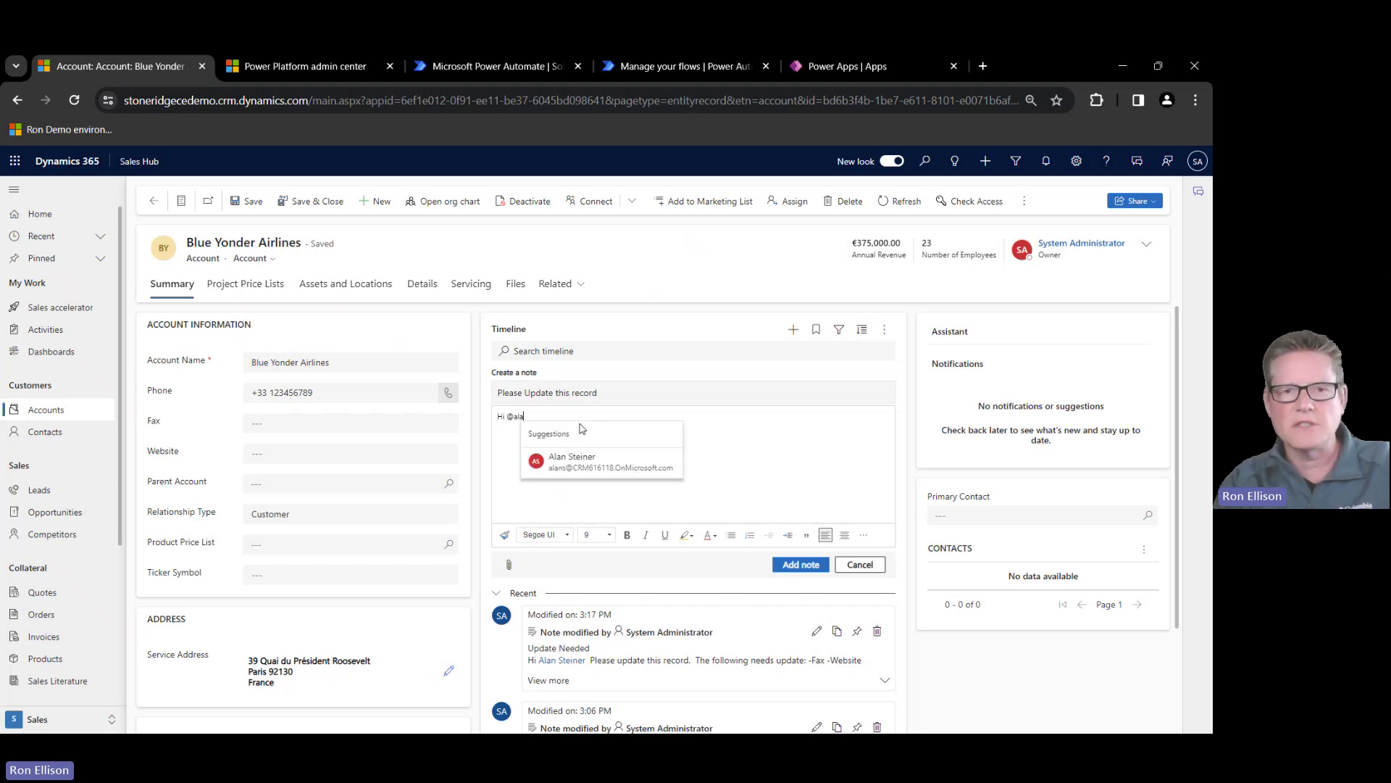
left_click(598, 467)
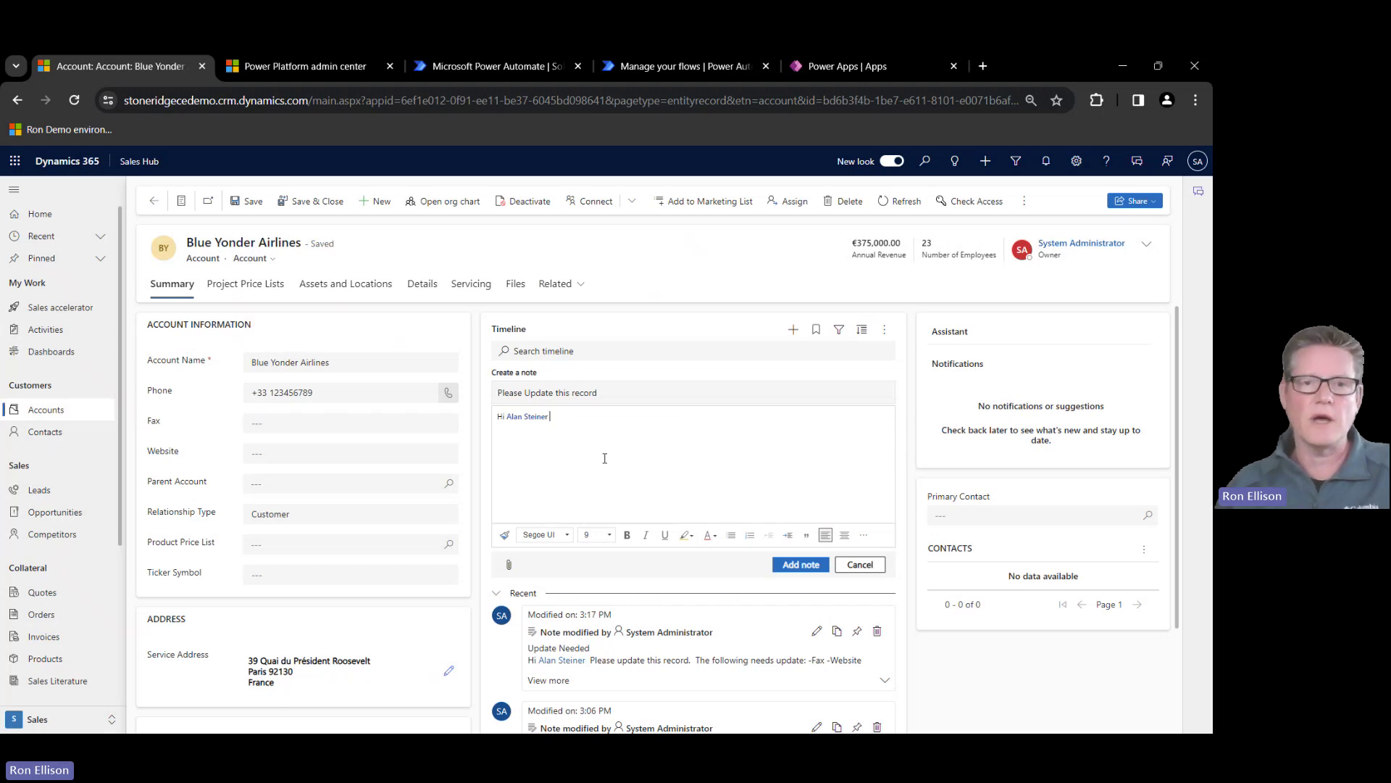
type("Please review this account and update the following: -Fax -Website")
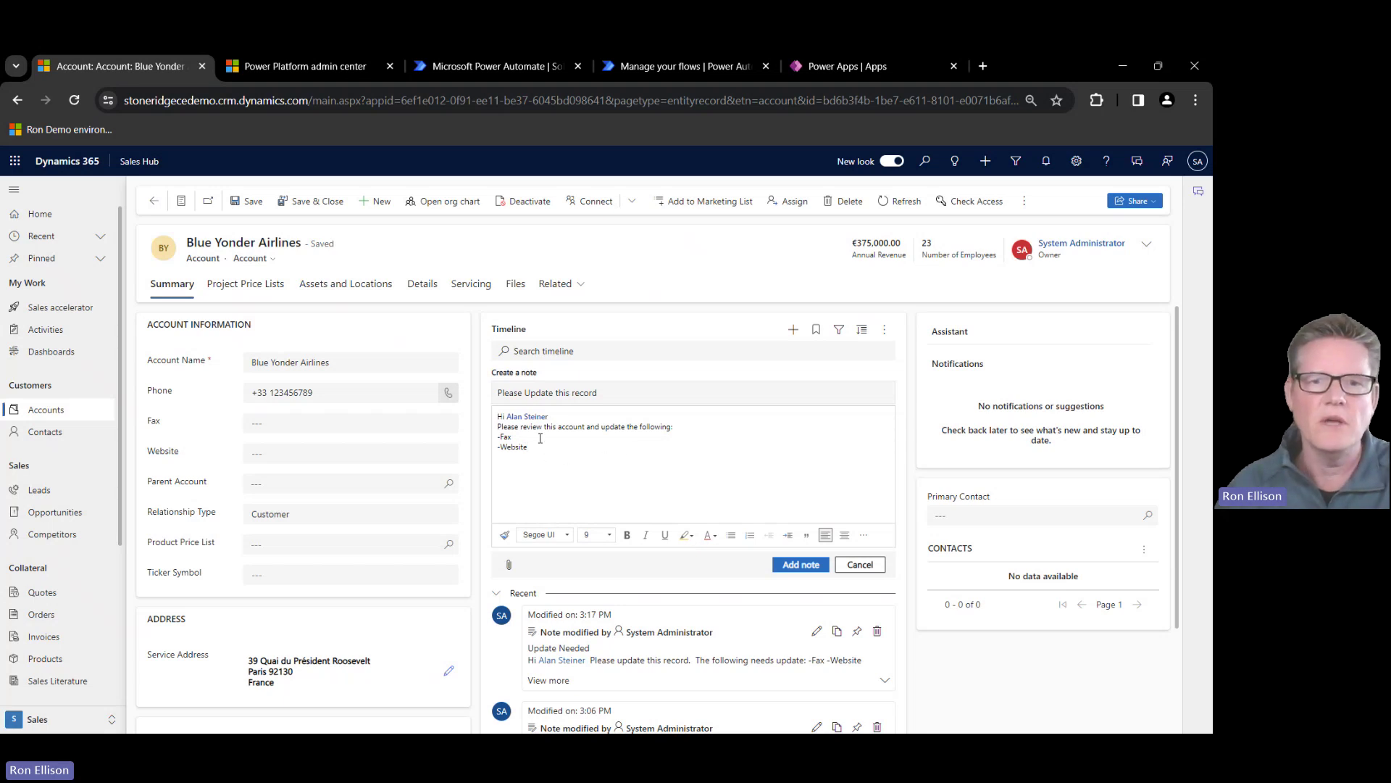
left_click(797, 567)
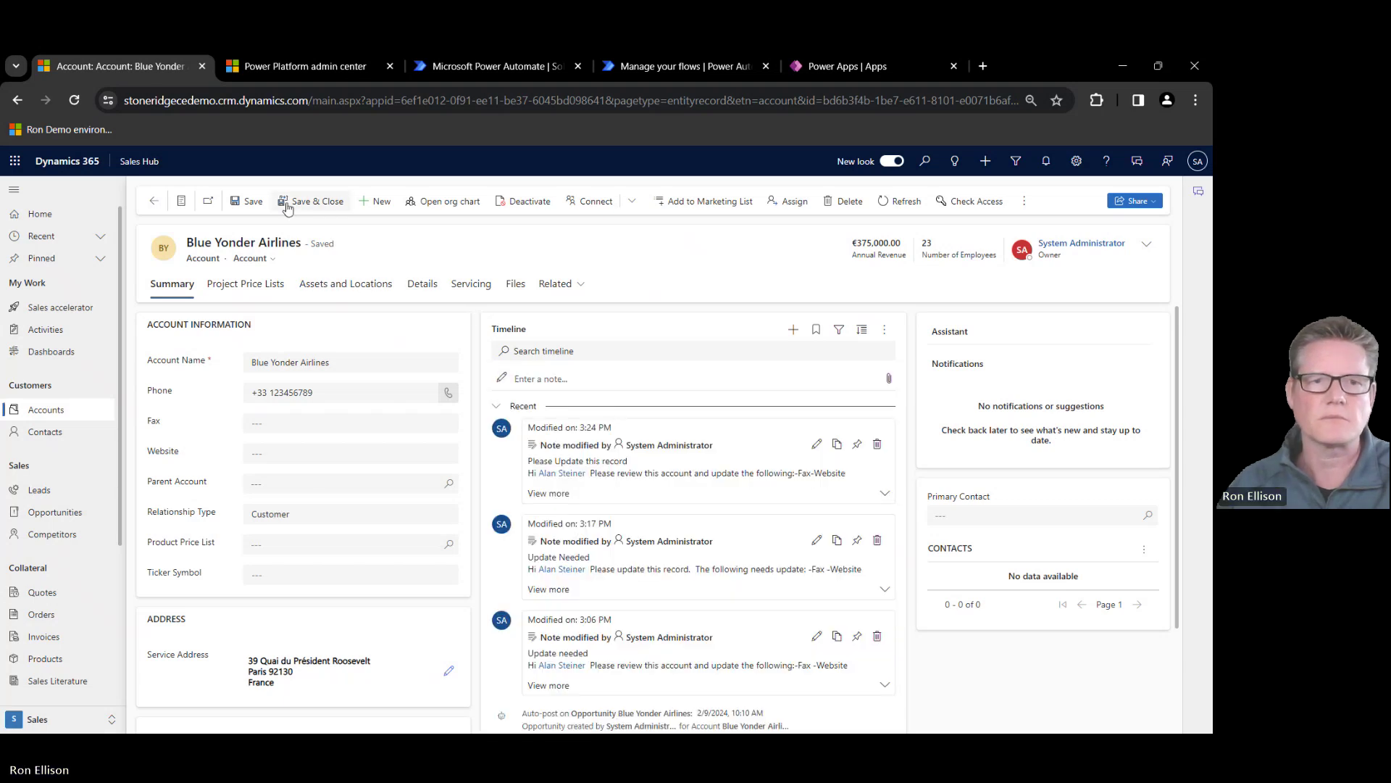
- Save the account, then view the Blue Yonder Airlines mention in the notifications panel
left_click(248, 201)
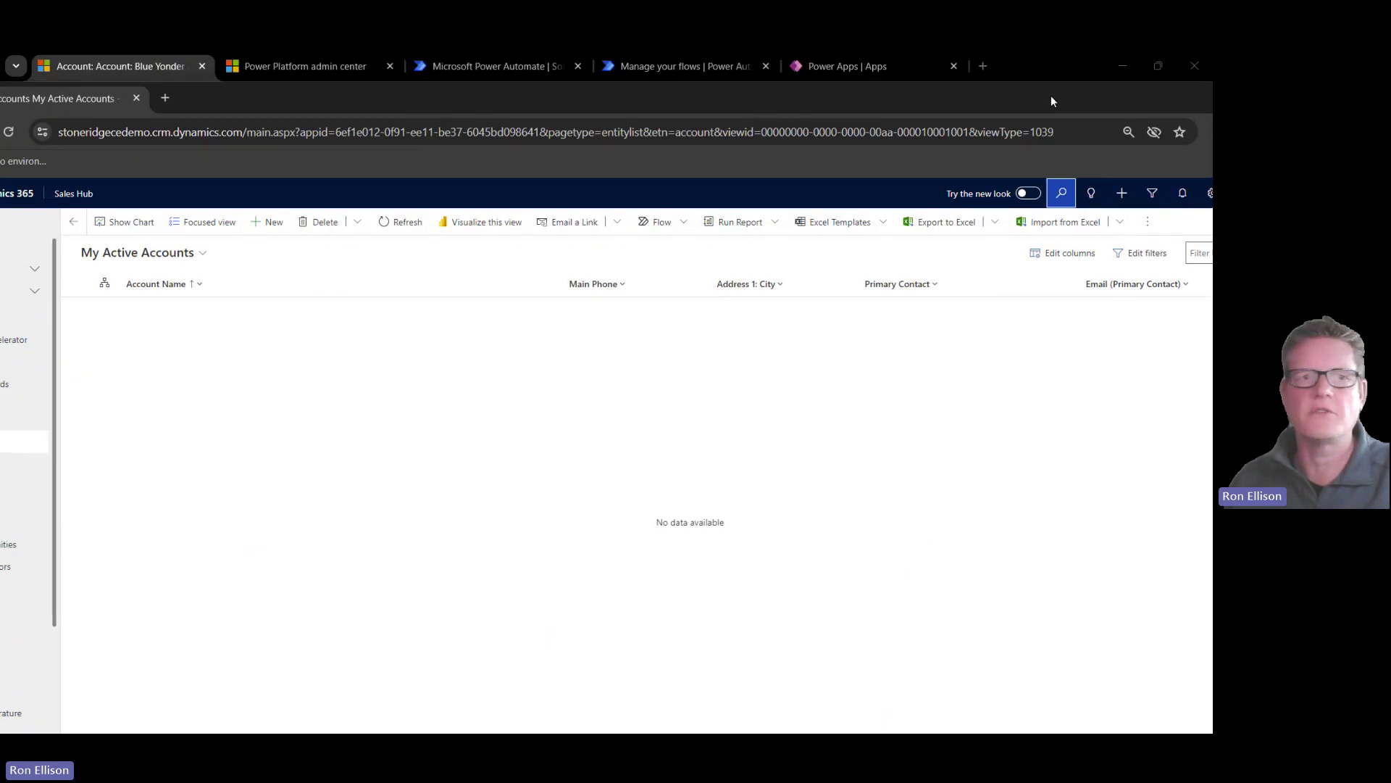
left_click(58, 215)
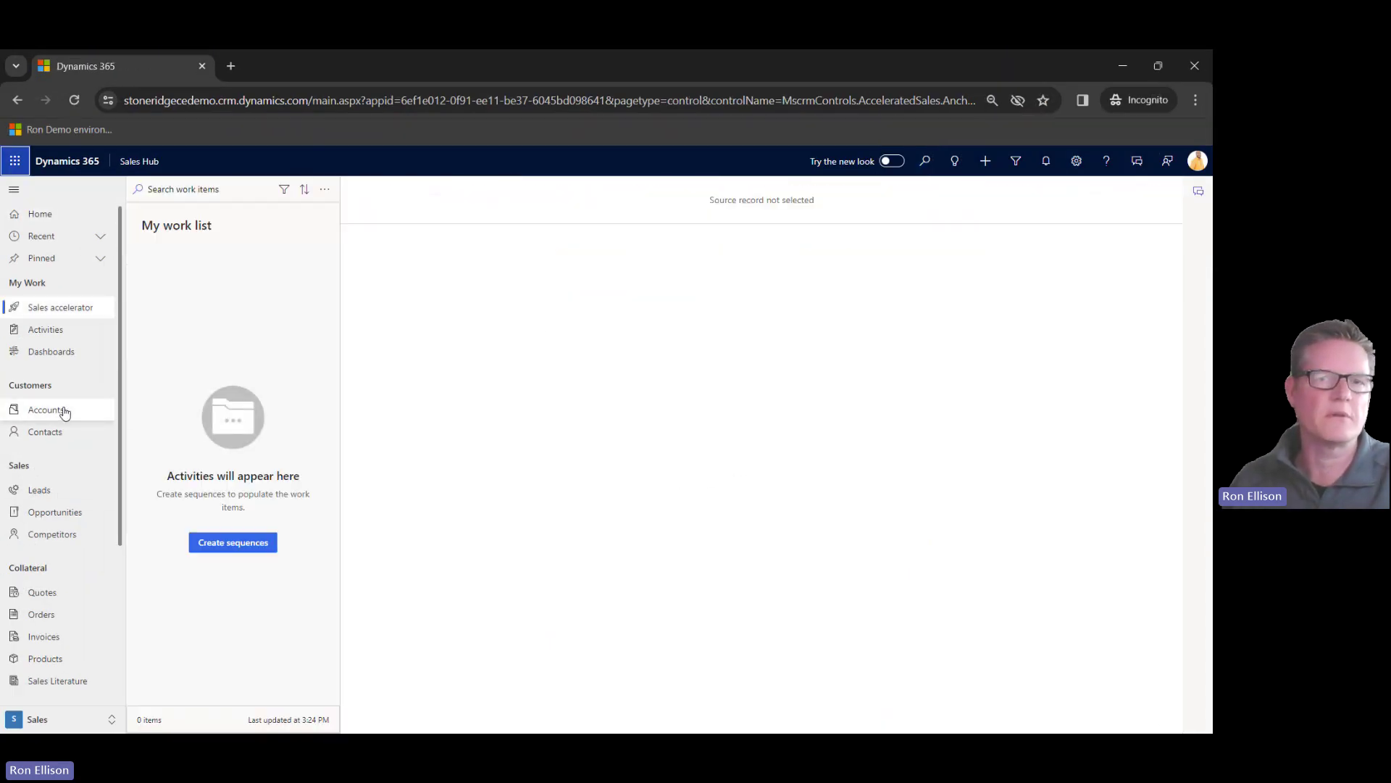
left_click(1047, 163)
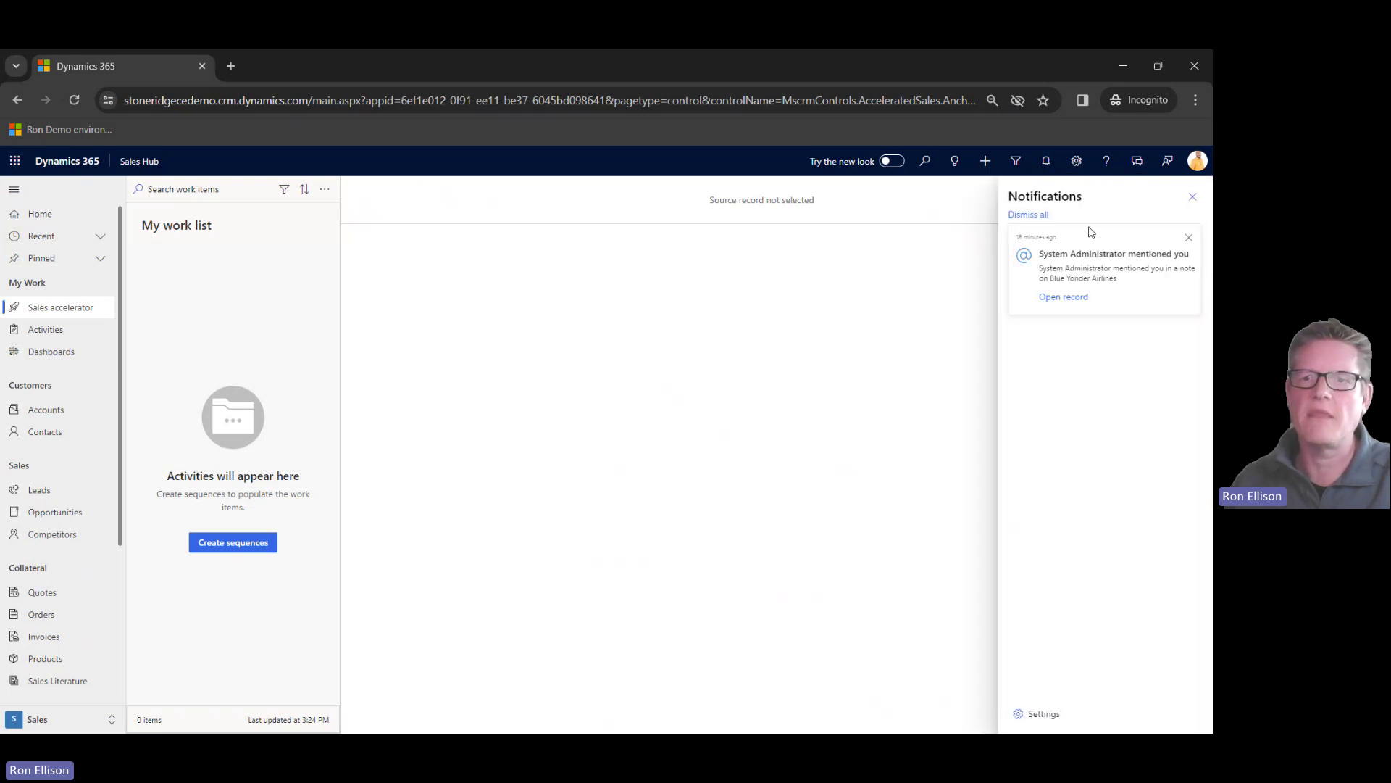